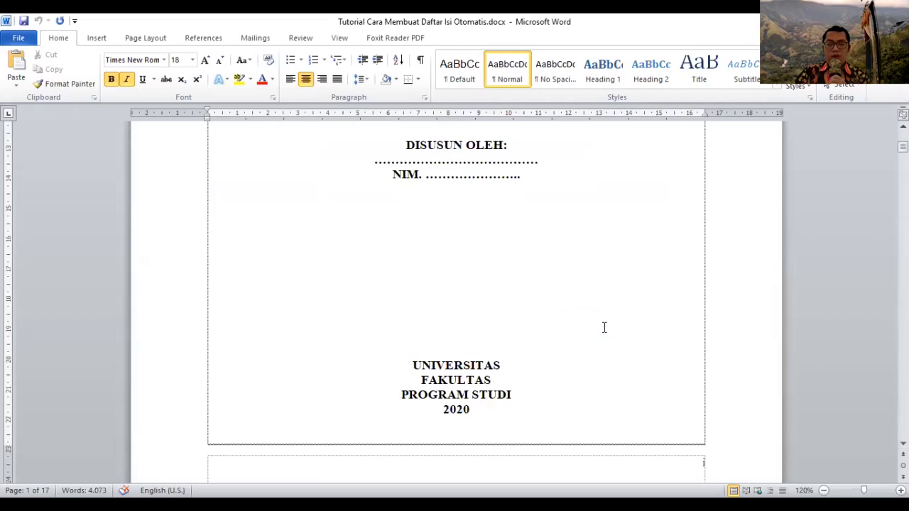
- Place the text cursor on the blank line below the DAFTAR ISI title
{"action": "scroll", "coordinate": [604, 327], "scroll_direction": "down", "scroll_amount": 8}
{"action": "scroll", "coordinate": [604, 327], "scroll_direction": "down", "scroll_amount": 5}
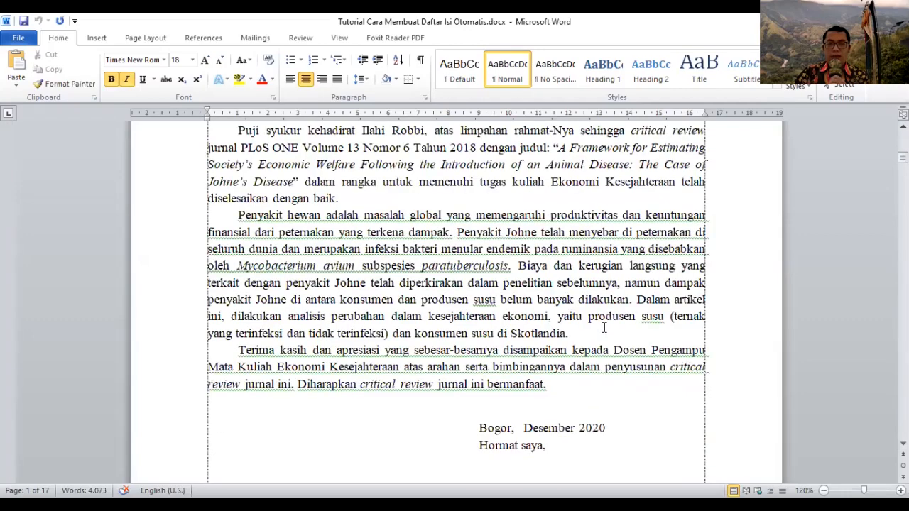
{"action": "scroll", "coordinate": [604, 327], "scroll_direction": "down", "scroll_amount": 8}
{"action": "scroll", "coordinate": [604, 327], "scroll_direction": "down", "scroll_amount": 5}
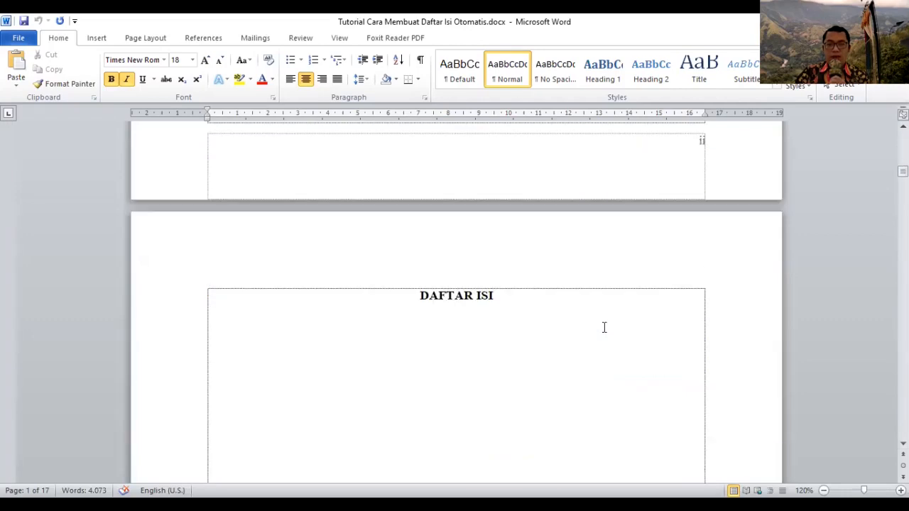
{"action": "scroll", "coordinate": [602, 327], "scroll_direction": "down", "scroll_amount": 3}
{"action": "scroll", "coordinate": [560, 319], "scroll_direction": "up", "scroll_amount": 3}
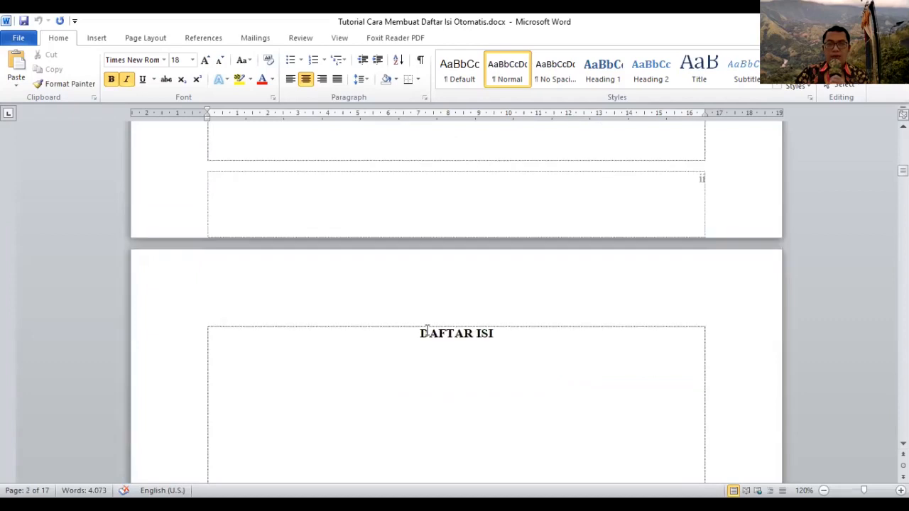
{"action": "scroll", "coordinate": [451, 333], "scroll_direction": "down", "scroll_amount": 4}
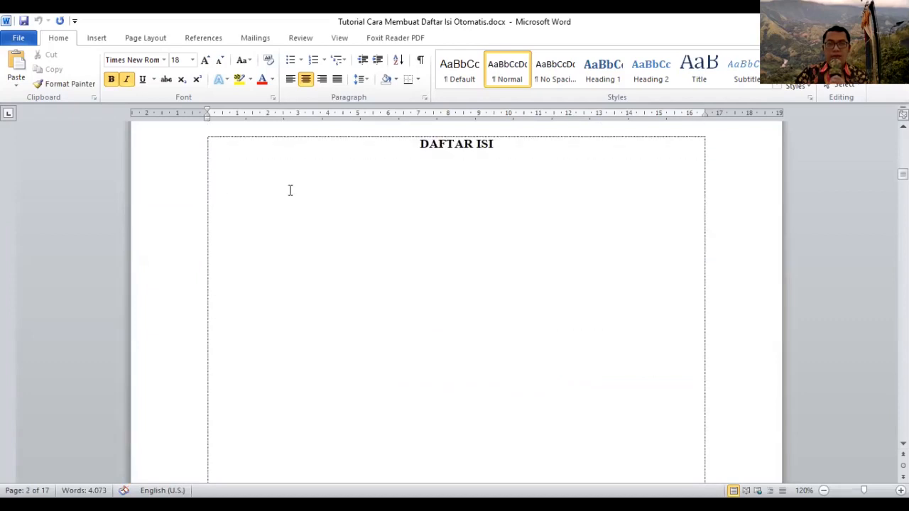
{"action": "left_click", "coordinate": [416, 188]}
{"action": "left_click", "coordinate": [414, 176]}
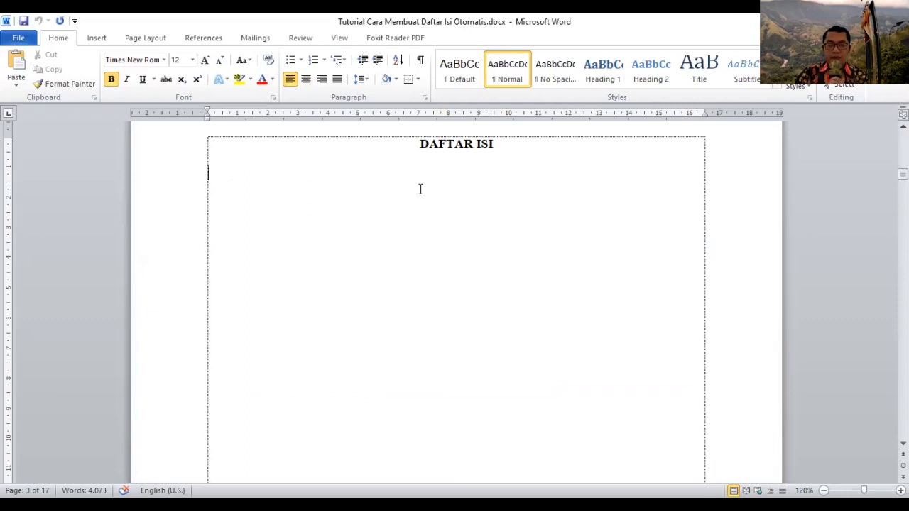
{"action": "left_click", "coordinate": [460, 190]}
- Show the Navigation Pane beside the document
{"action": "left_click", "coordinate": [337, 40]}
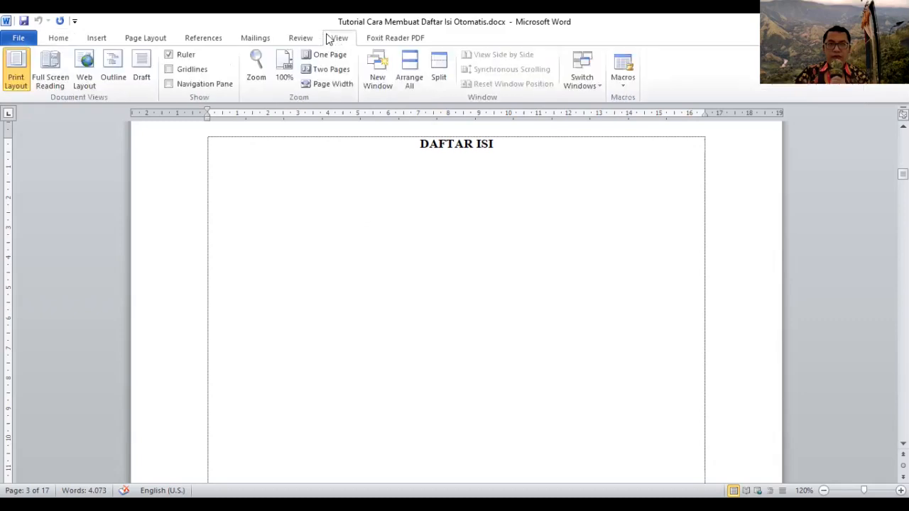
{"action": "left_click", "coordinate": [169, 84]}
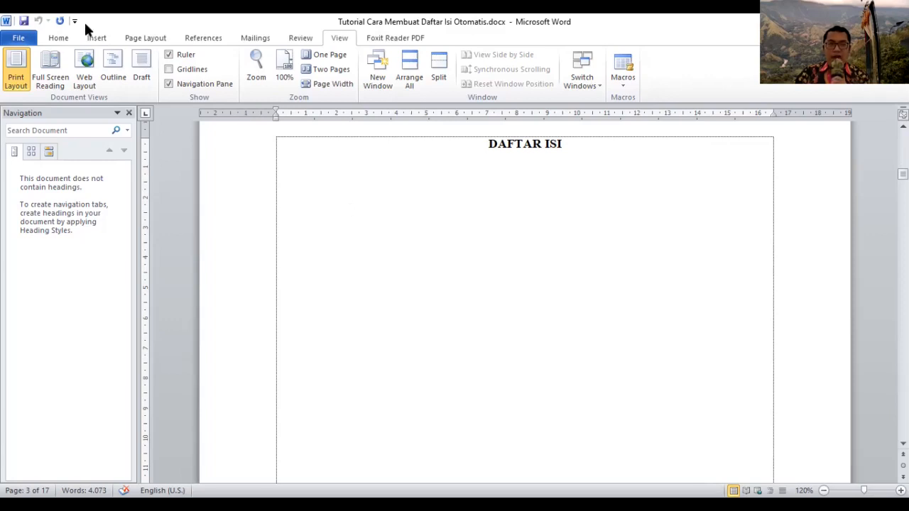
- Apply the Heading 1 style to the KATA PENGANTAR title
{"action": "left_click", "coordinate": [60, 38]}
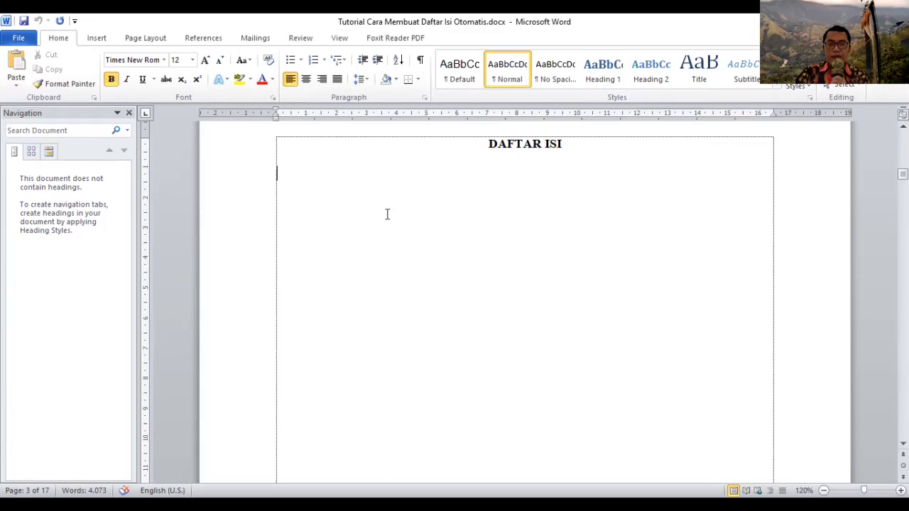
{"action": "scroll", "coordinate": [387, 215], "scroll_direction": "up", "scroll_amount": 8}
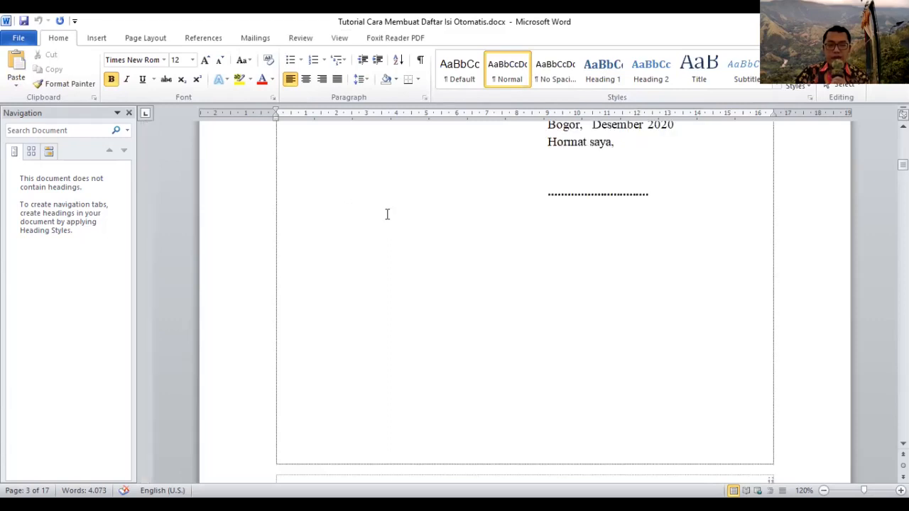
{"action": "scroll", "coordinate": [387, 214], "scroll_direction": "up", "scroll_amount": 1}
{"action": "scroll", "coordinate": [386, 215], "scroll_direction": "up", "scroll_amount": 1}
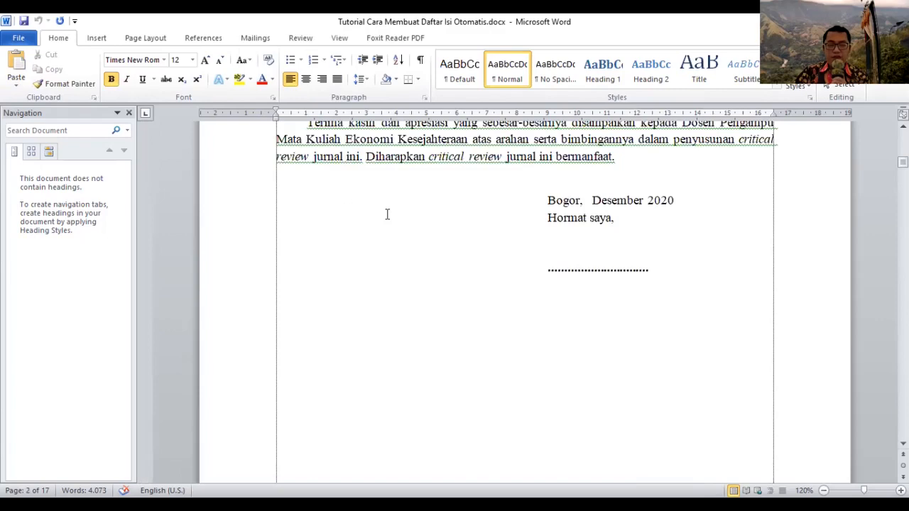
{"action": "scroll", "coordinate": [387, 215], "scroll_direction": "up", "scroll_amount": 2}
{"action": "scroll", "coordinate": [387, 214], "scroll_direction": "up", "scroll_amount": 6}
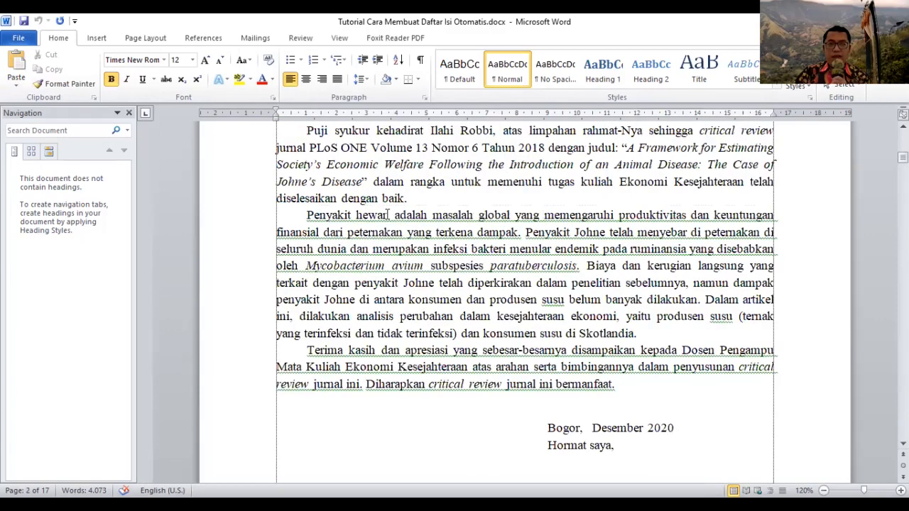
{"action": "scroll", "coordinate": [387, 214], "scroll_direction": "up", "scroll_amount": 12}
{"action": "scroll", "coordinate": [387, 215], "scroll_direction": "up", "scroll_amount": 2}
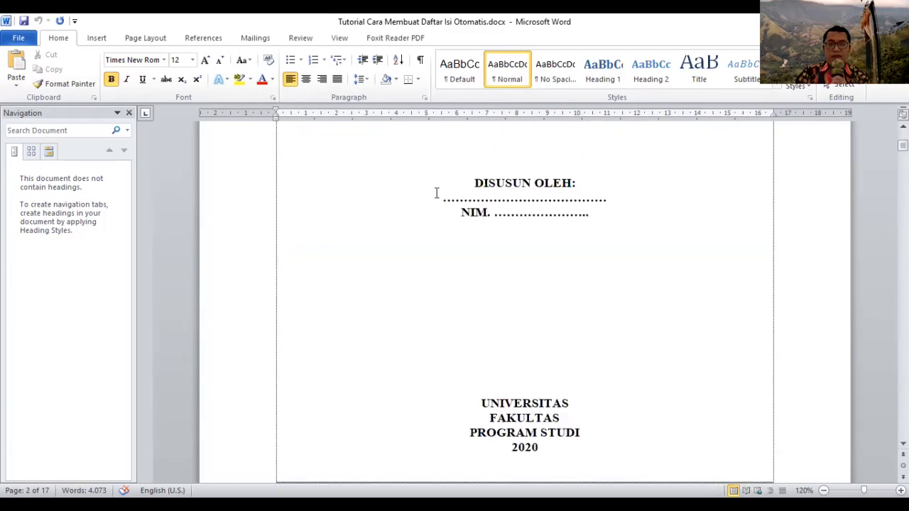
{"action": "scroll", "coordinate": [458, 198], "scroll_direction": "down", "scroll_amount": 8}
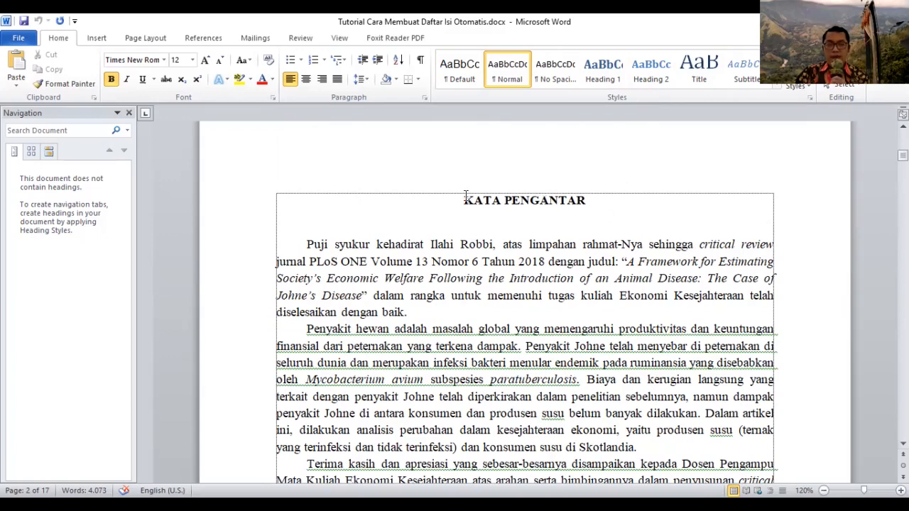
{"action": "triple_click", "coordinate": [557, 200]}
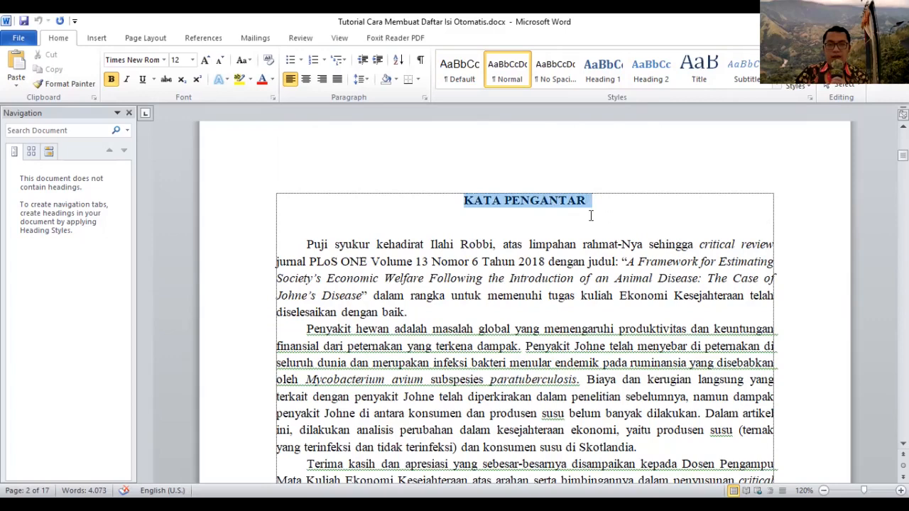
{"action": "left_click", "coordinate": [596, 73]}
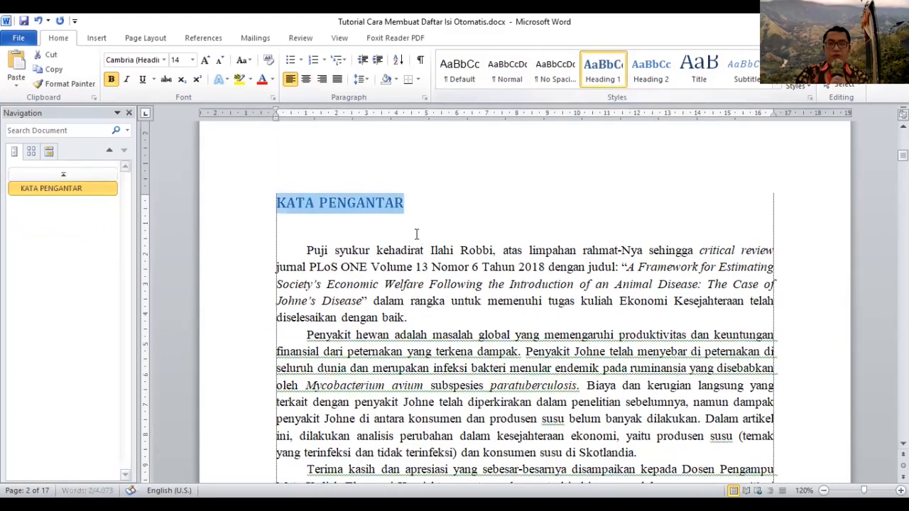
- Format the KATA PENGANTAR heading as Times New Roman, 12 pt, black and centred
{"action": "left_click", "coordinate": [164, 60]}
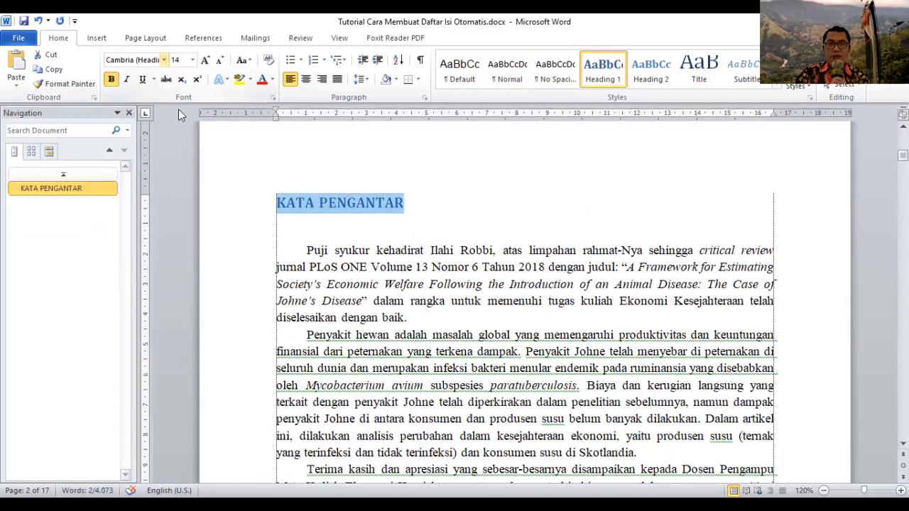
{"action": "left_click", "coordinate": [220, 61]}
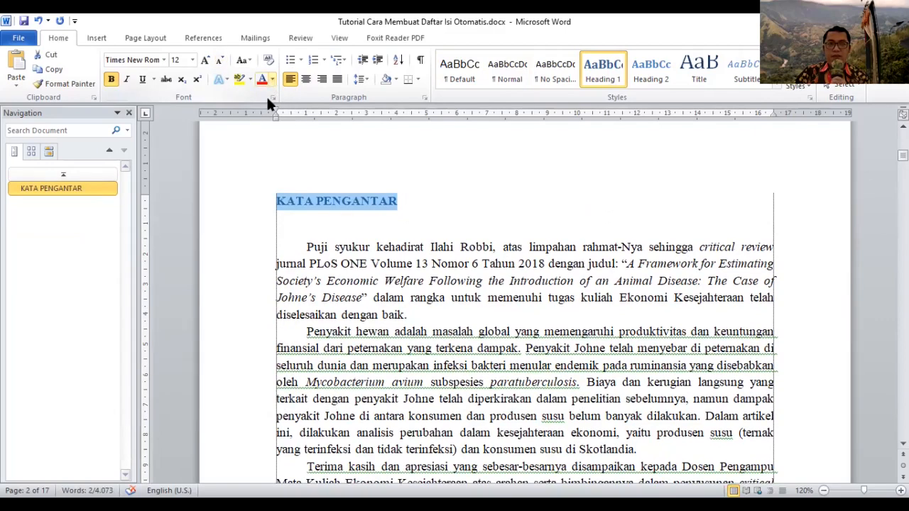
{"action": "left_click", "coordinate": [305, 78]}
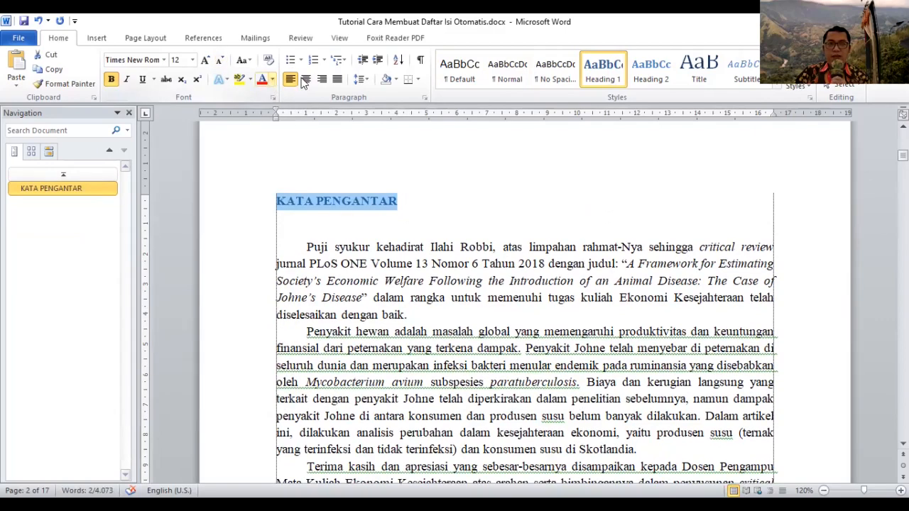
{"action": "left_click", "coordinate": [443, 231]}
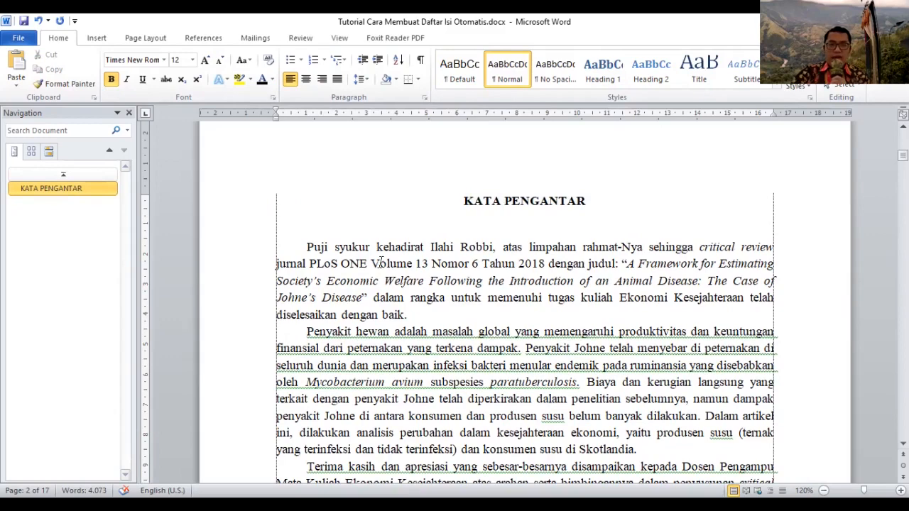
{"action": "key", "text": "Delete"}
- Apply the Heading 1 style to the DAFTAR ISI title
{"action": "scroll", "coordinate": [387, 262], "scroll_direction": "down", "scroll_amount": 5}
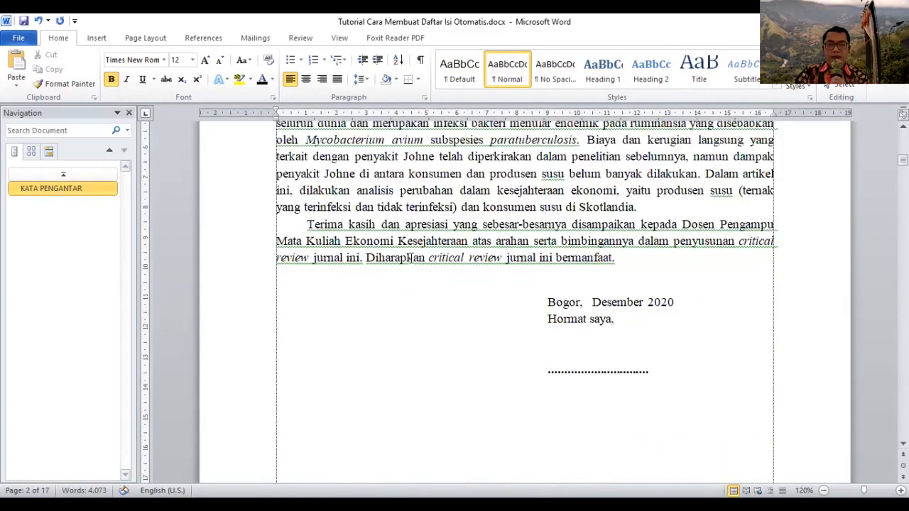
{"action": "scroll", "coordinate": [411, 258], "scroll_direction": "down", "scroll_amount": 5}
{"action": "scroll", "coordinate": [477, 263], "scroll_direction": "down", "scroll_amount": 5}
{"action": "left_click_drag", "start_coordinate": [488, 258], "coordinate": [565, 257]}
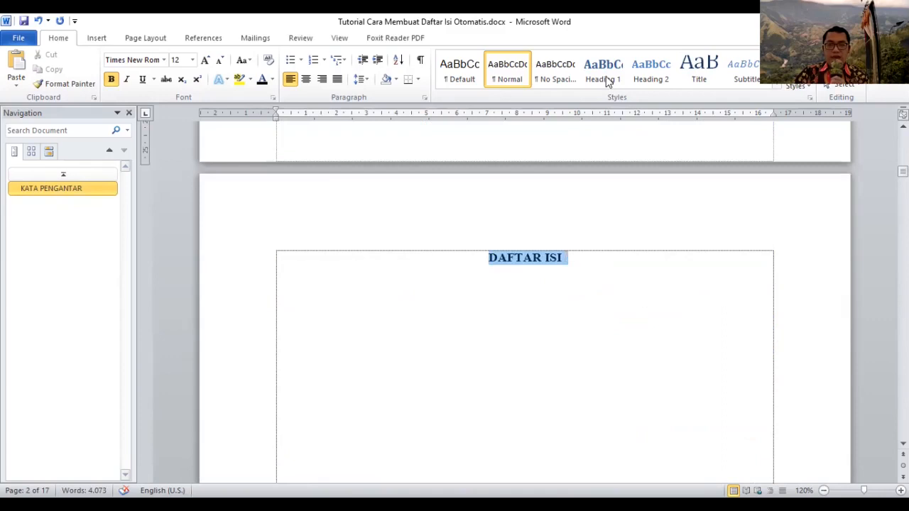
{"action": "key", "text": "ctrl+alt+1"}
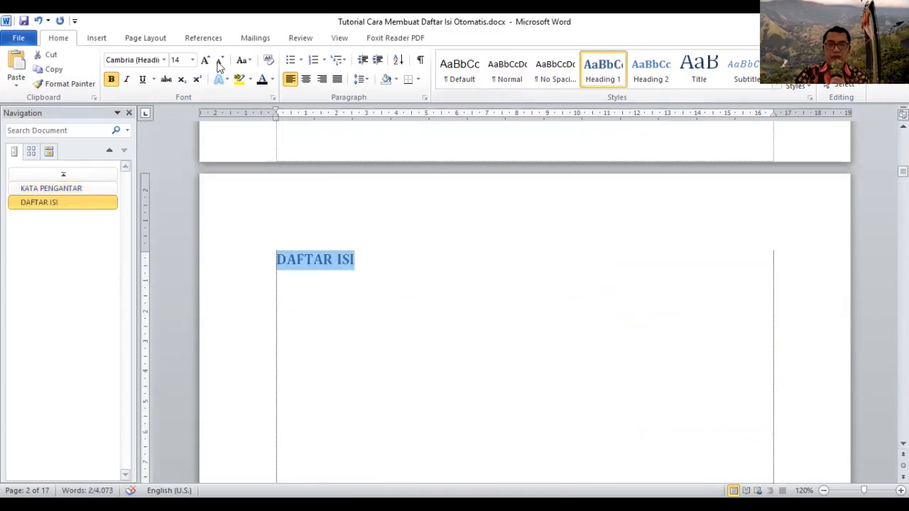
- Format the DAFTAR ISI heading as Times New Roman, 12 pt, black and centred
{"action": "left_click", "coordinate": [220, 60]}
{"action": "left_click", "coordinate": [163, 61]}
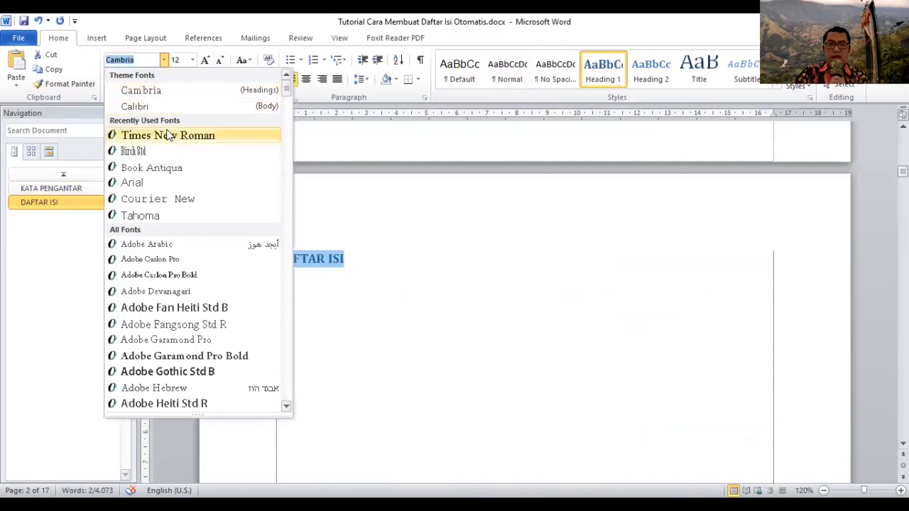
{"action": "left_click", "coordinate": [171, 135]}
{"action": "left_click", "coordinate": [263, 80]}
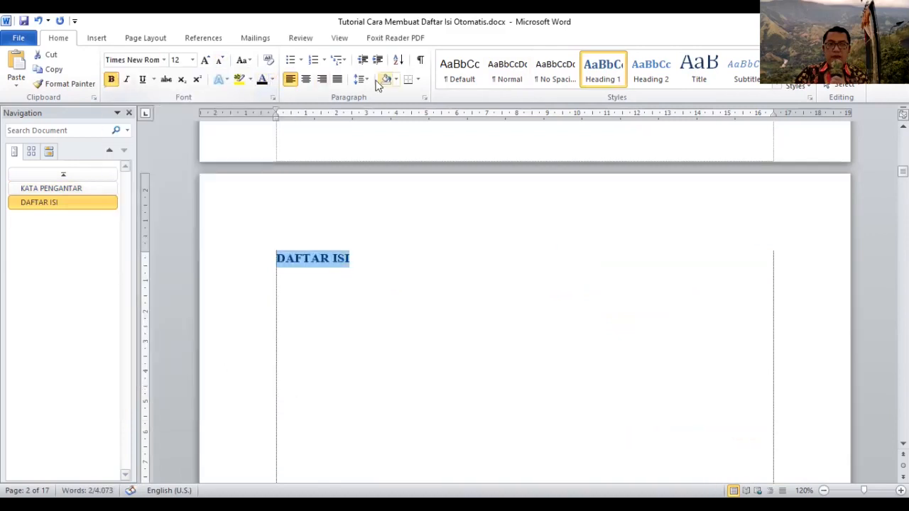
{"action": "left_click", "coordinate": [306, 81]}
- Apply the Heading 1 style to the chapter title I. PENDAHULUAN
{"action": "scroll", "coordinate": [462, 291], "scroll_direction": "down", "scroll_amount": 8}
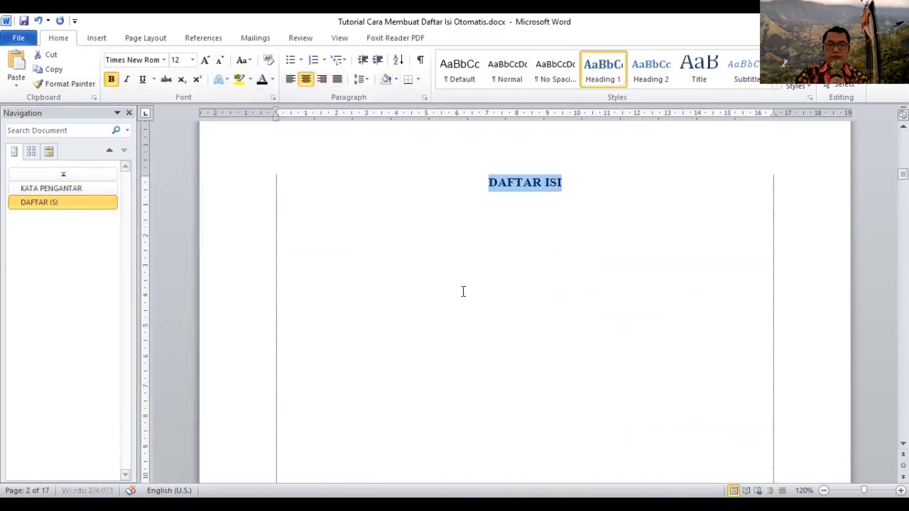
{"action": "scroll", "coordinate": [462, 291], "scroll_direction": "down", "scroll_amount": 15}
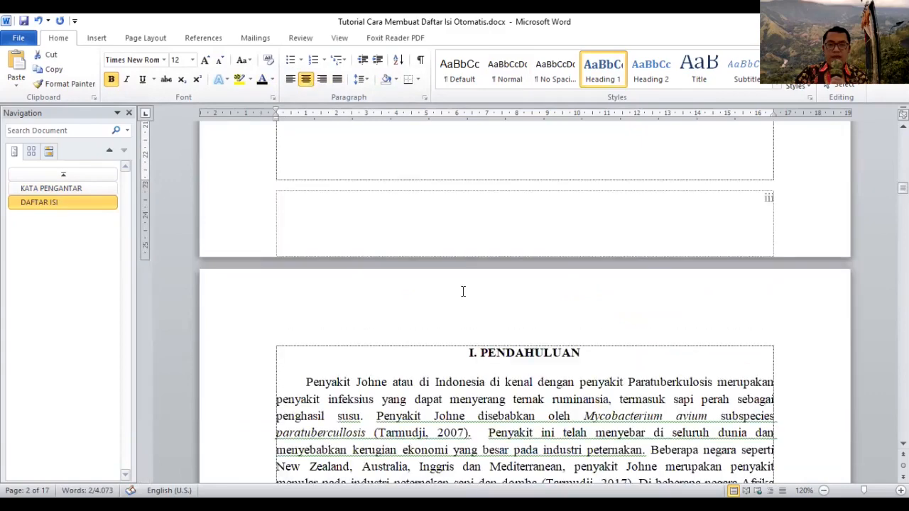
{"action": "left_click_drag", "start_coordinate": [467, 201], "coordinate": [544, 202]}
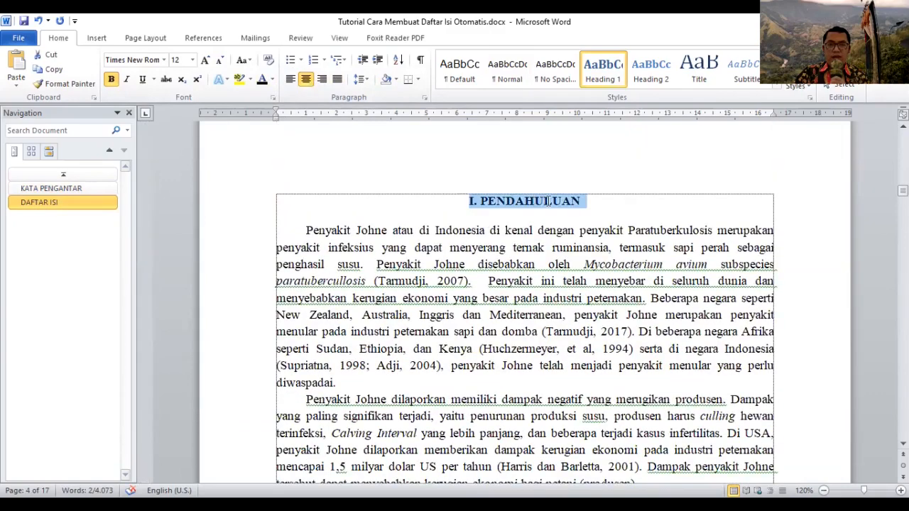
{"action": "left_click", "coordinate": [581, 203]}
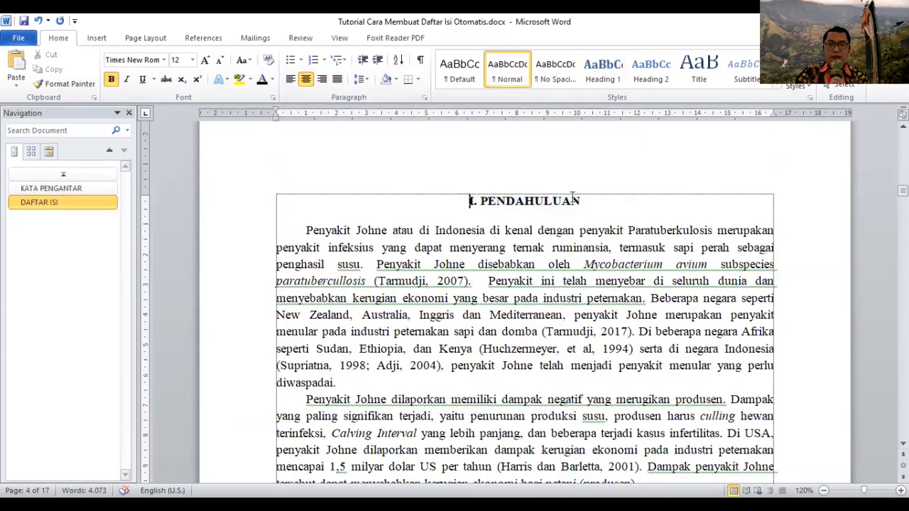
{"action": "triple_click", "coordinate": [572, 199]}
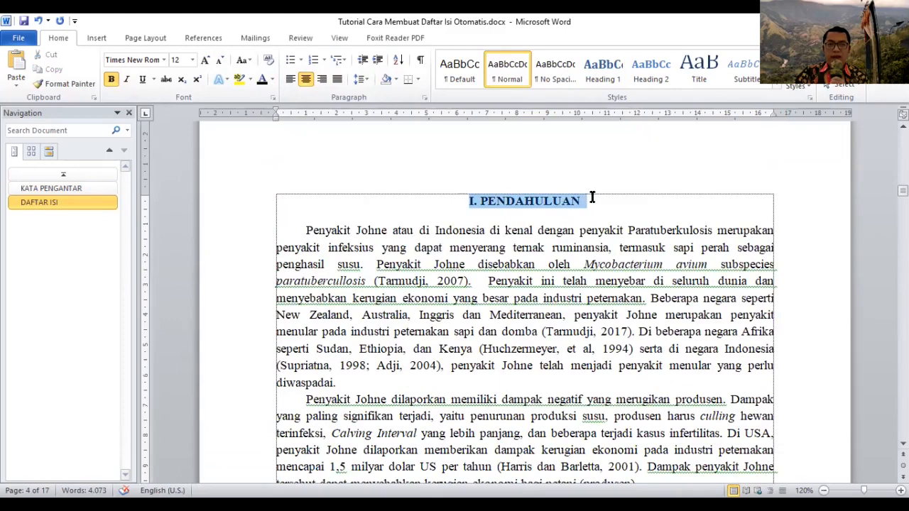
{"action": "left_click", "coordinate": [605, 66]}
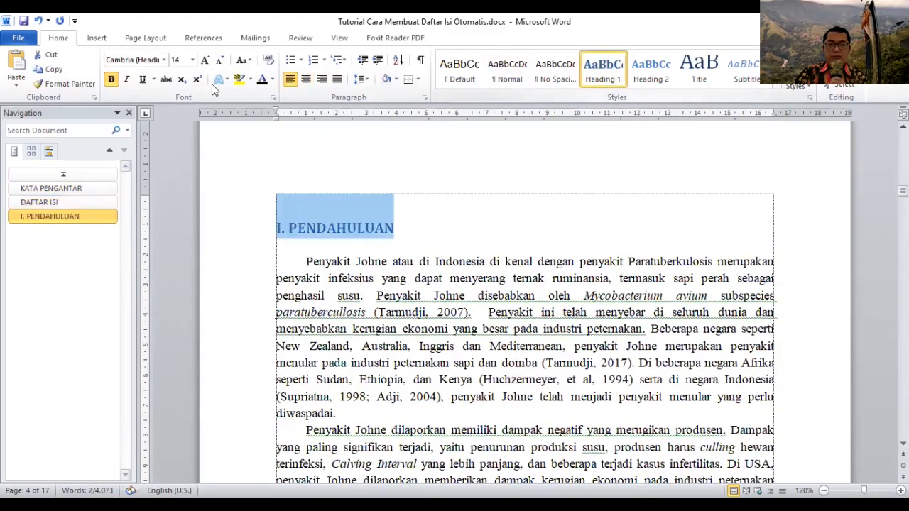
- Format the I. PENDAHULUAN heading as Times New Roman, 12 pt, black and centred
{"action": "left_click", "coordinate": [164, 60]}
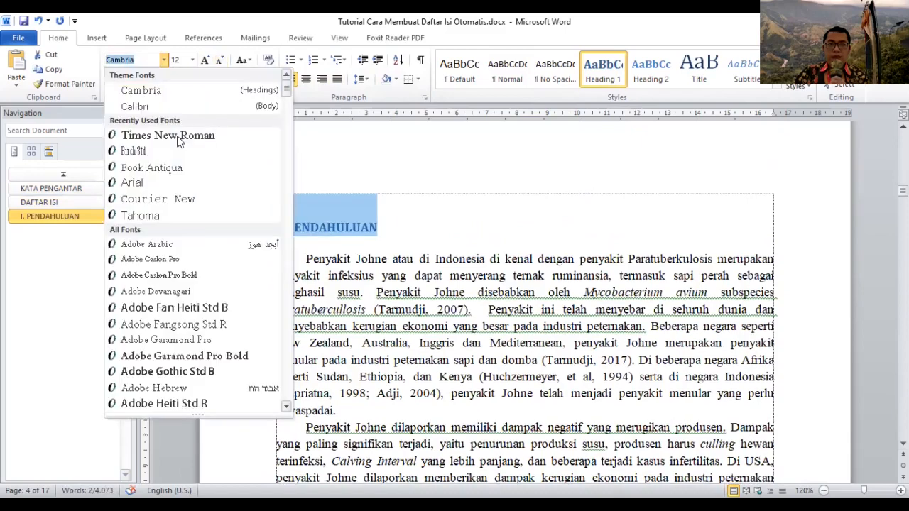
{"action": "left_click", "coordinate": [305, 80]}
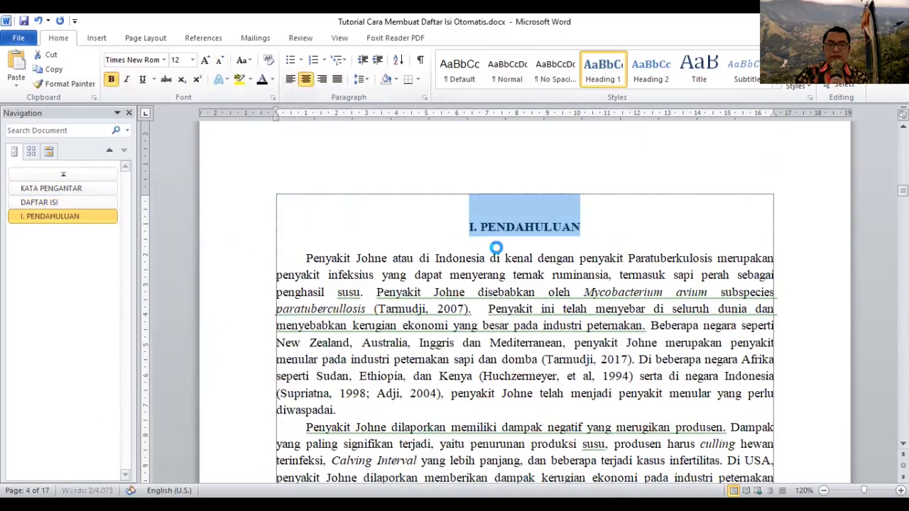
{"action": "key", "text": "Down"}
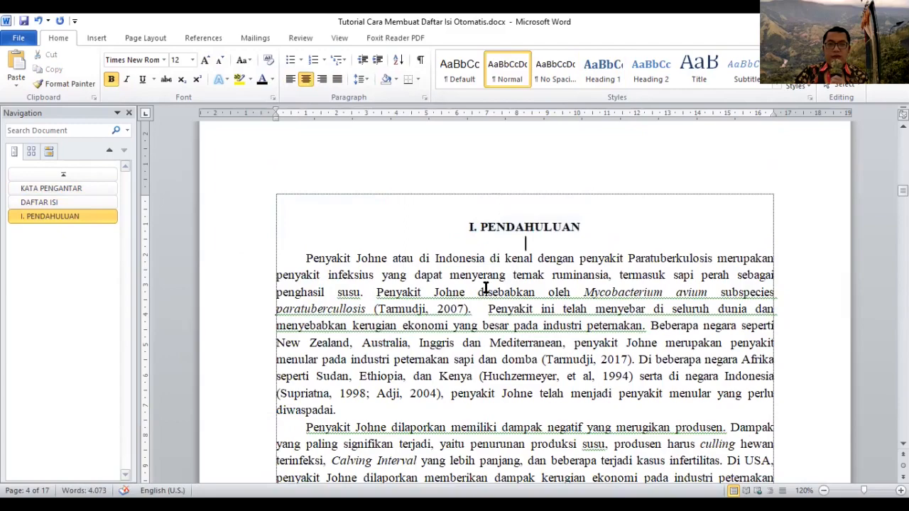
- Remove the blank line above the chapter title II. OVERVIEW JURNAL and apply the Heading 1 style to the title
{"action": "scroll", "coordinate": [485, 288], "scroll_direction": "down", "scroll_amount": 4}
{"action": "scroll", "coordinate": [485, 287], "scroll_direction": "down", "scroll_amount": 4}
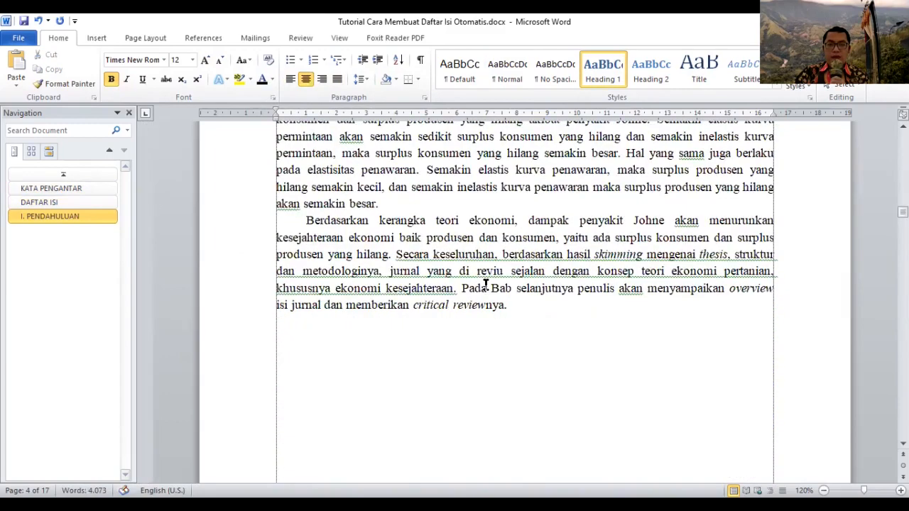
{"action": "scroll", "coordinate": [479, 277], "scroll_direction": "down", "scroll_amount": 4}
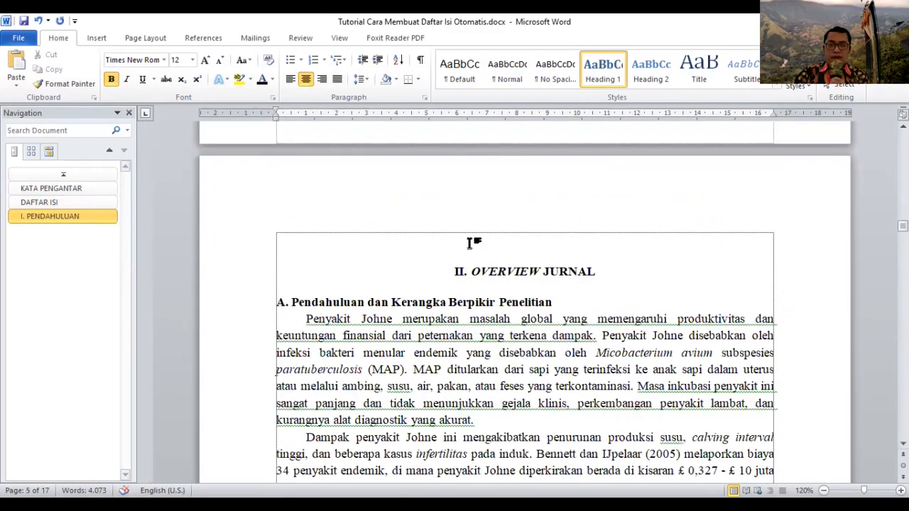
{"action": "left_click", "coordinate": [472, 243]}
{"action": "key", "text": "Delete"}
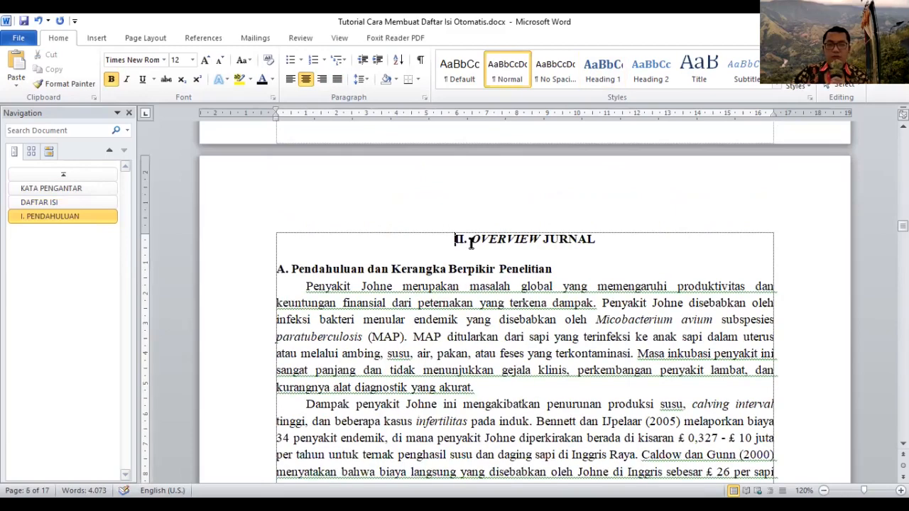
{"action": "left_click_drag", "start_coordinate": [454, 238], "coordinate": [585, 234]}
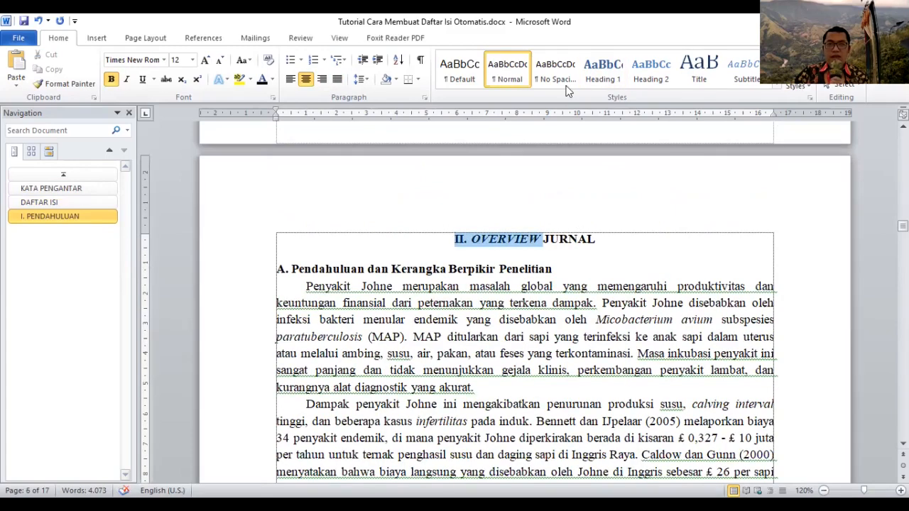
{"action": "left_click", "coordinate": [603, 78]}
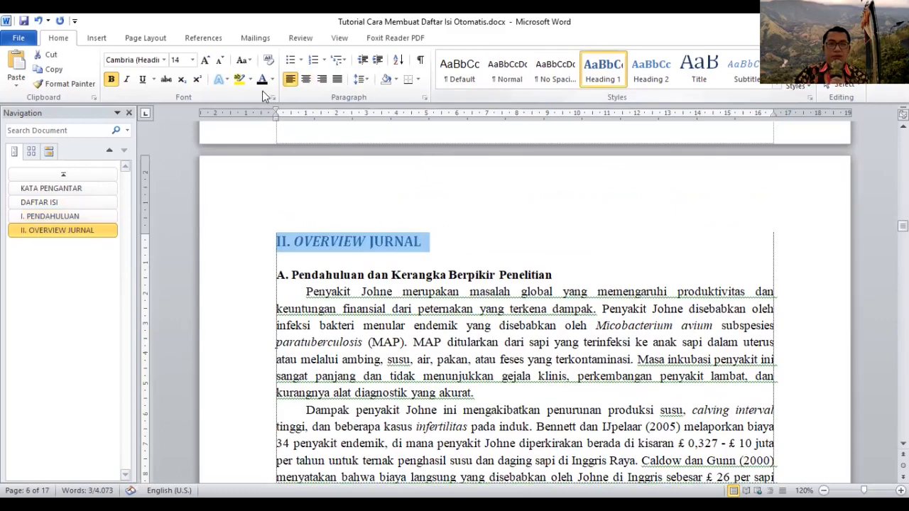
- Format the II. OVERVIEW JURNAL heading as Times New Roman, 12 pt, black and centred
{"action": "left_click", "coordinate": [220, 60]}
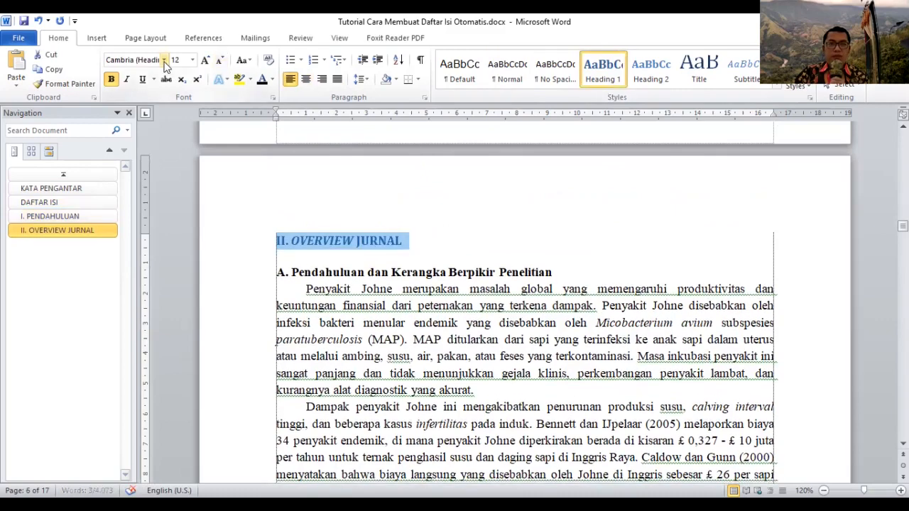
{"action": "left_click", "coordinate": [164, 59]}
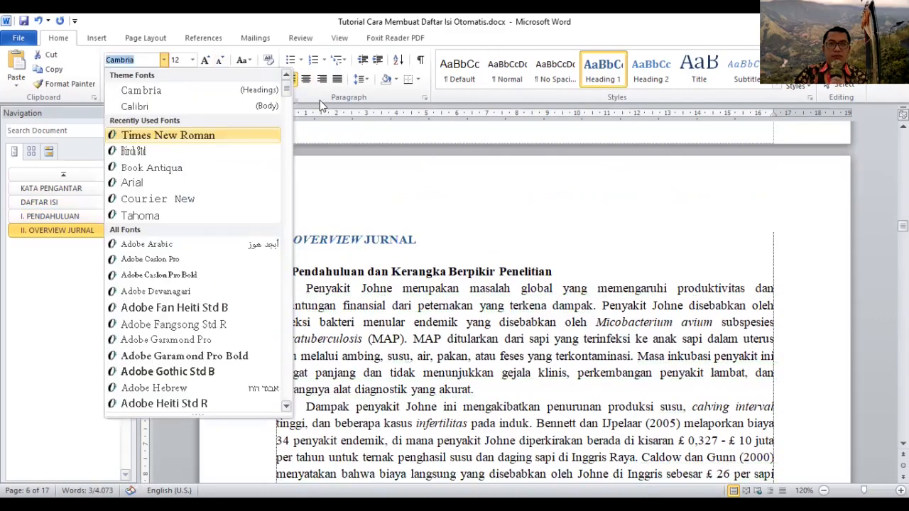
{"action": "left_click", "coordinate": [162, 134]}
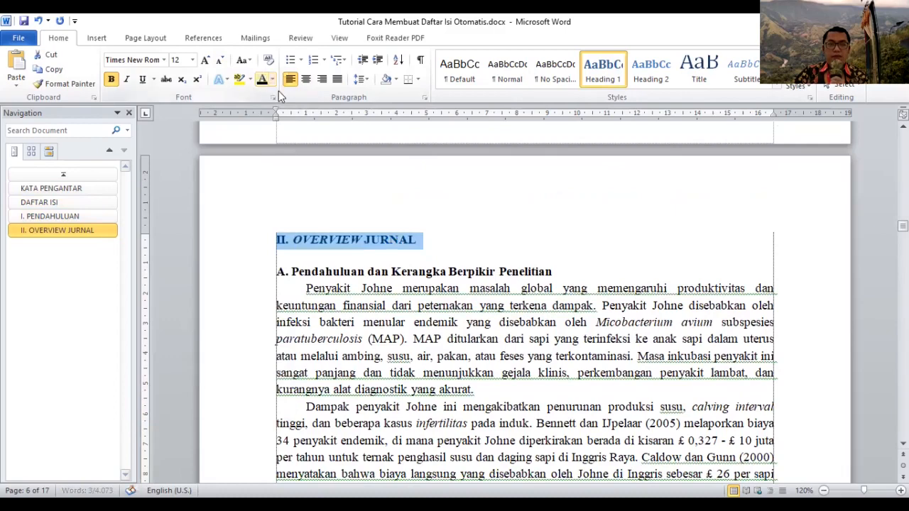
{"action": "left_click", "coordinate": [306, 79]}
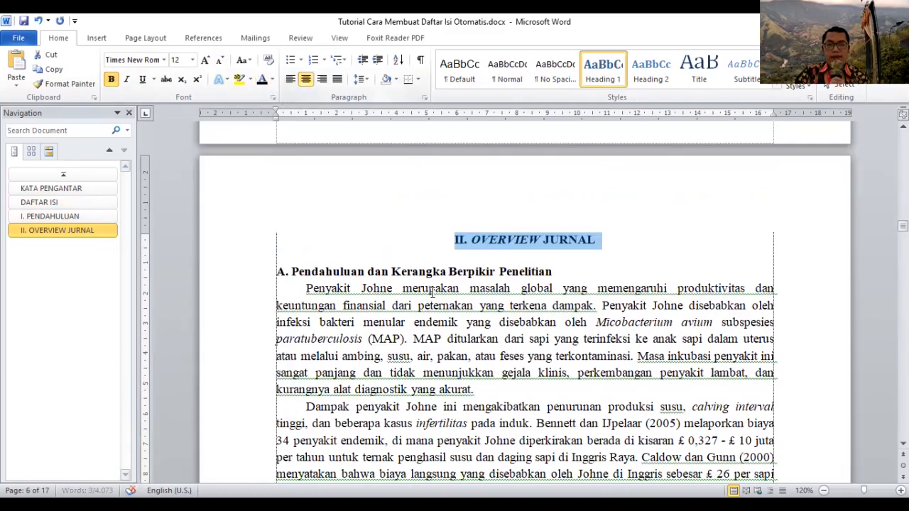
- Apply Heading 2 to the subtitle A. Pendahuluan dan Kerangka Berpikir Penelitian and format it as Times New Roman, 12 pt, black
{"action": "left_click", "coordinate": [354, 277]}
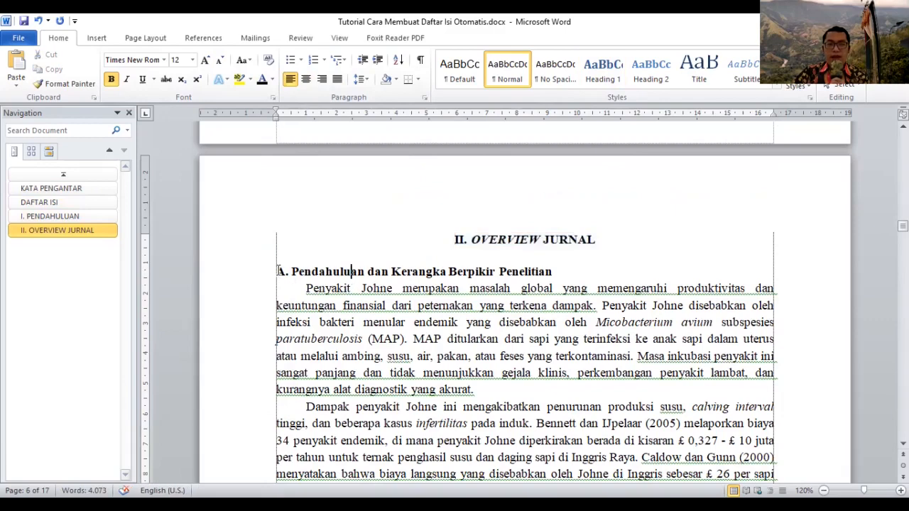
{"action": "left_click_drag", "start_coordinate": [277, 272], "coordinate": [558, 268]}
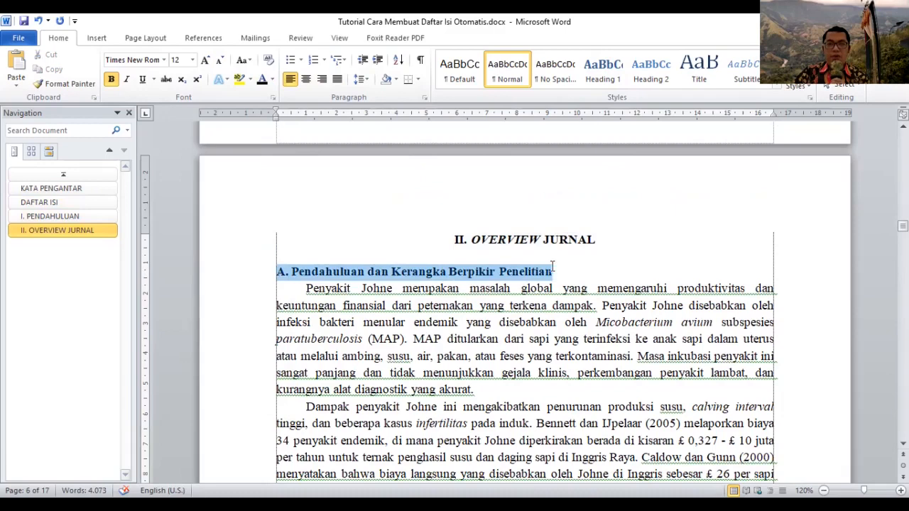
{"action": "left_click", "coordinate": [656, 73]}
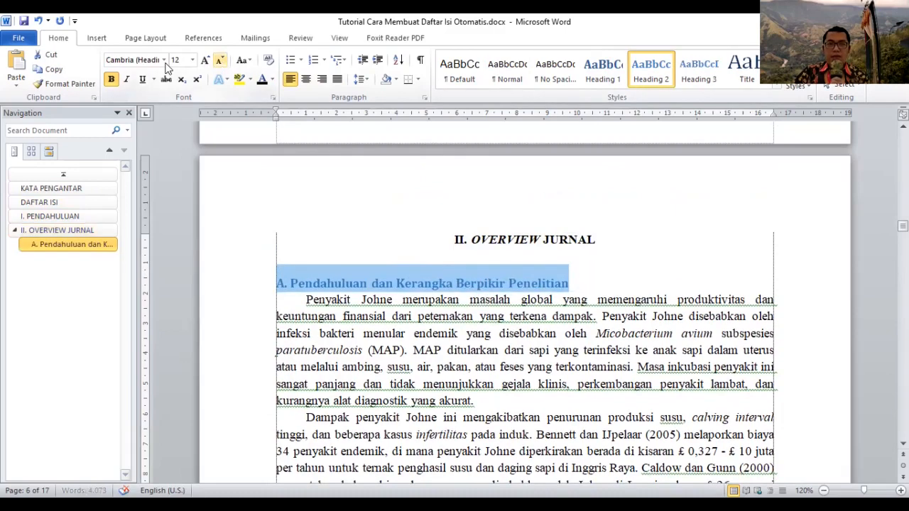
{"action": "left_click", "coordinate": [164, 59]}
{"action": "left_click", "coordinate": [167, 135]}
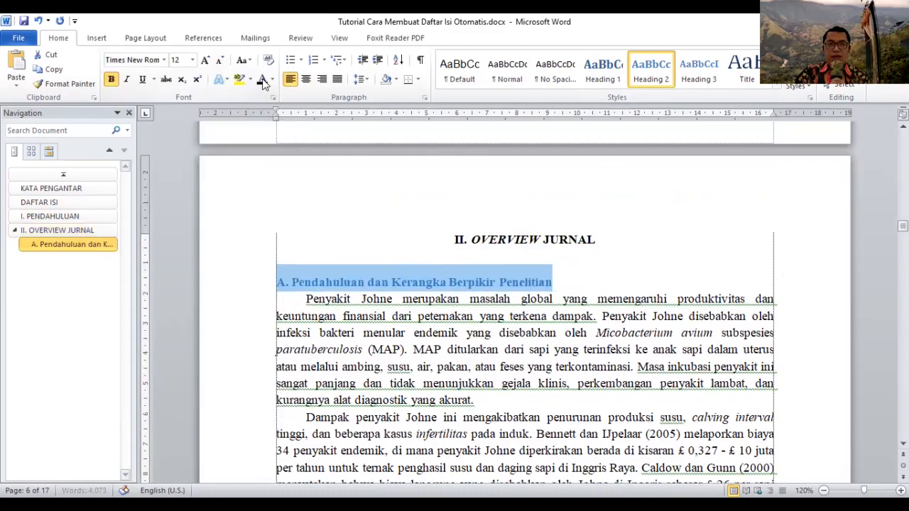
{"action": "left_click", "coordinate": [442, 325]}
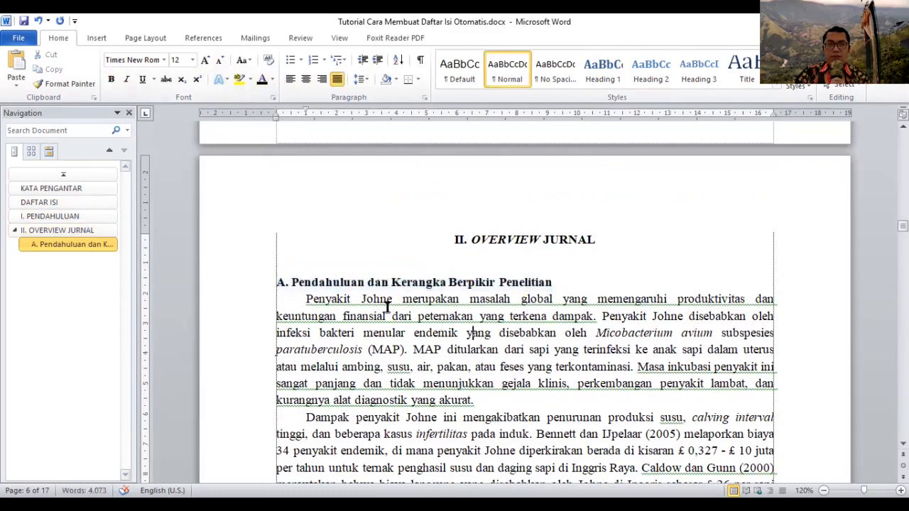
- Apply Heading 2 to the subtitle B. Kajian Teori and format it as Times New Roman, 12 pt, black
{"action": "scroll", "coordinate": [387, 305], "scroll_direction": "down", "scroll_amount": 3}
{"action": "scroll", "coordinate": [369, 303], "scroll_direction": "down", "scroll_amount": 4}
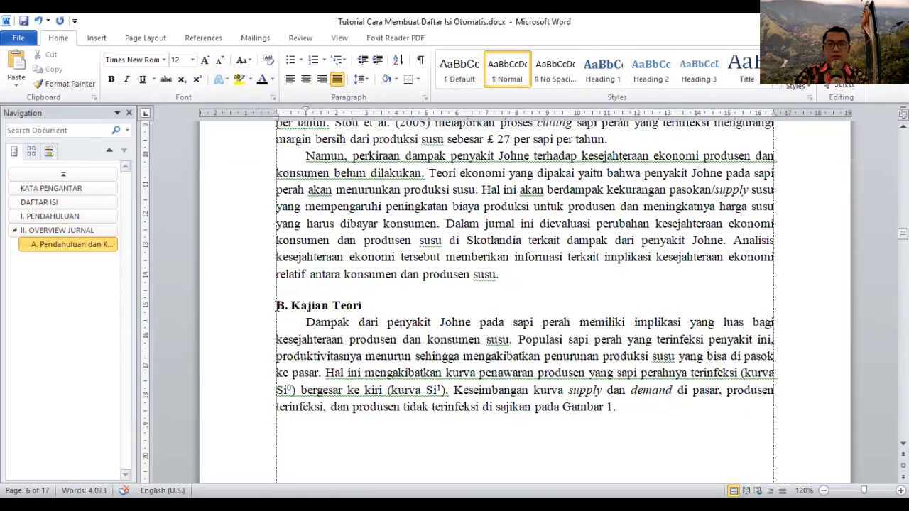
{"action": "triple_click", "coordinate": [368, 304]}
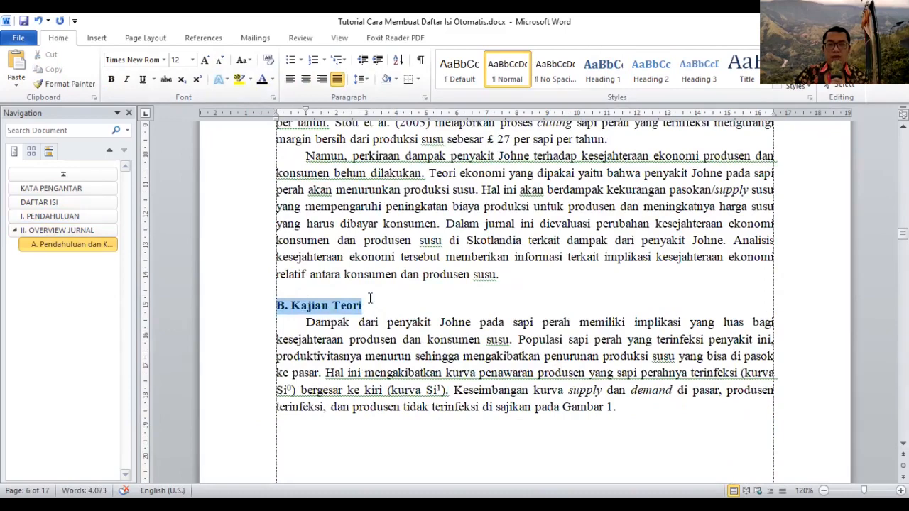
{"action": "left_click", "coordinate": [651, 71]}
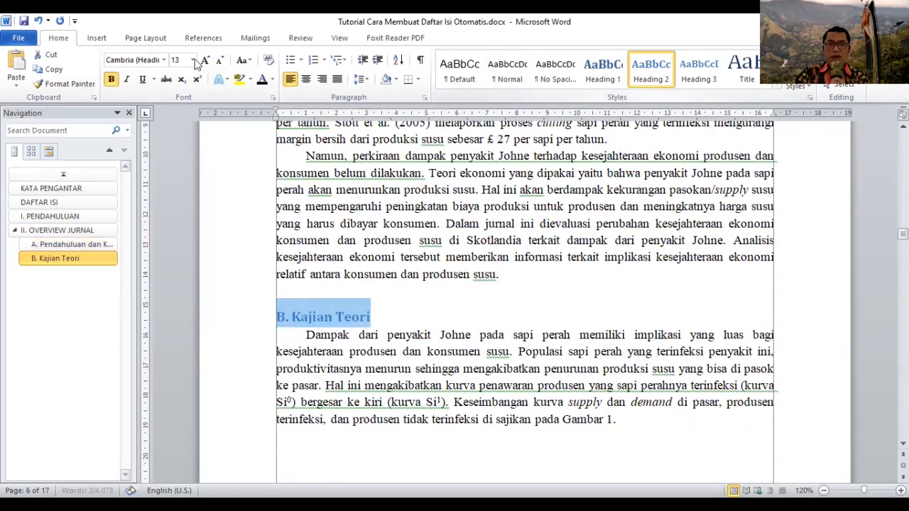
{"action": "left_click", "coordinate": [164, 60]}
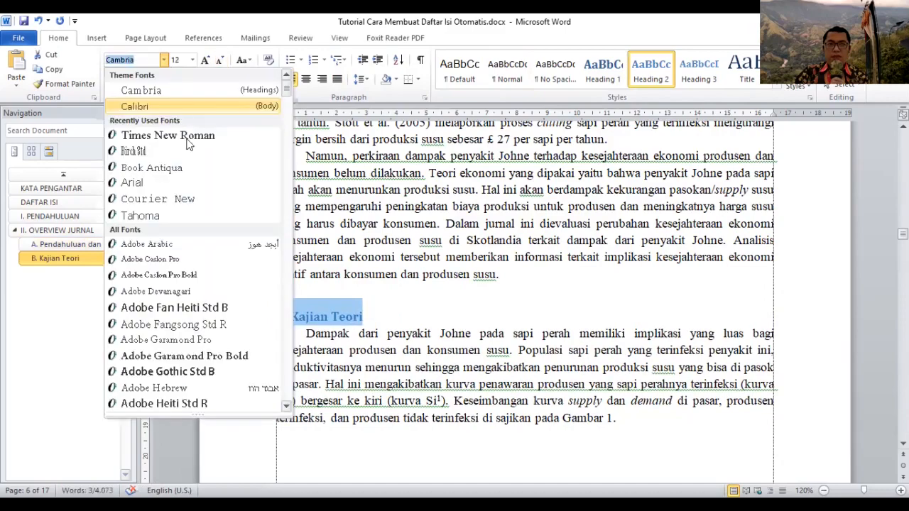
{"action": "left_click", "coordinate": [168, 135]}
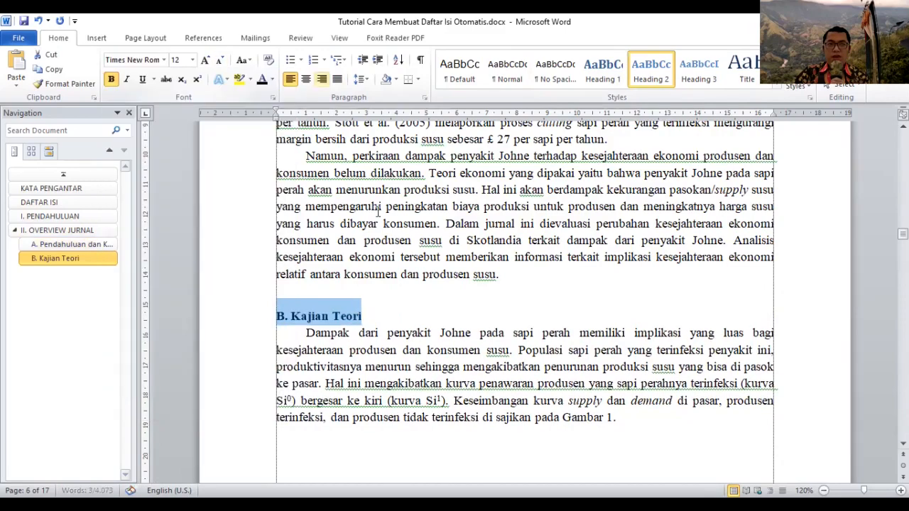
- Apply Heading 2 to the subtitle C. Metodologi and format it as Times New Roman, 12 pt, black
{"action": "scroll", "coordinate": [389, 257], "scroll_direction": "down", "scroll_amount": 2}
{"action": "scroll", "coordinate": [389, 258], "scroll_direction": "down", "scroll_amount": 8}
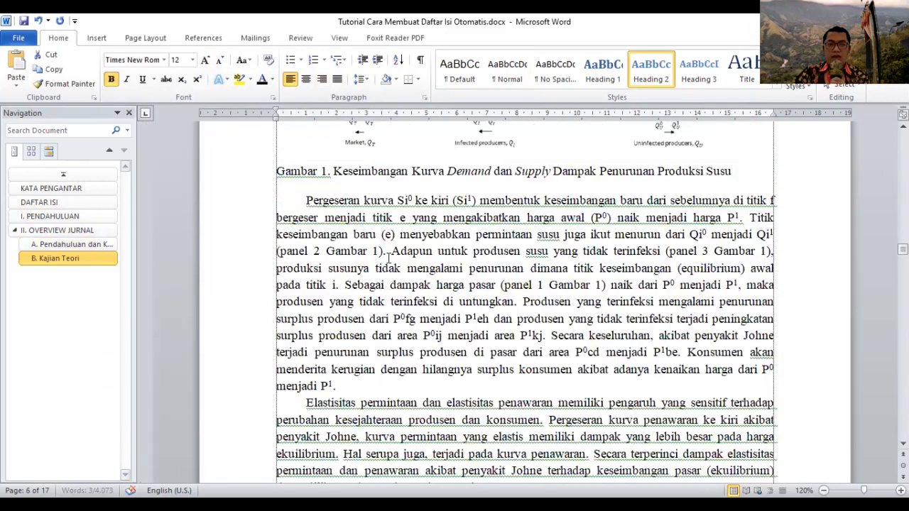
{"action": "scroll", "coordinate": [388, 257], "scroll_direction": "down", "scroll_amount": 6}
{"action": "scroll", "coordinate": [387, 257], "scroll_direction": "down", "scroll_amount": 8}
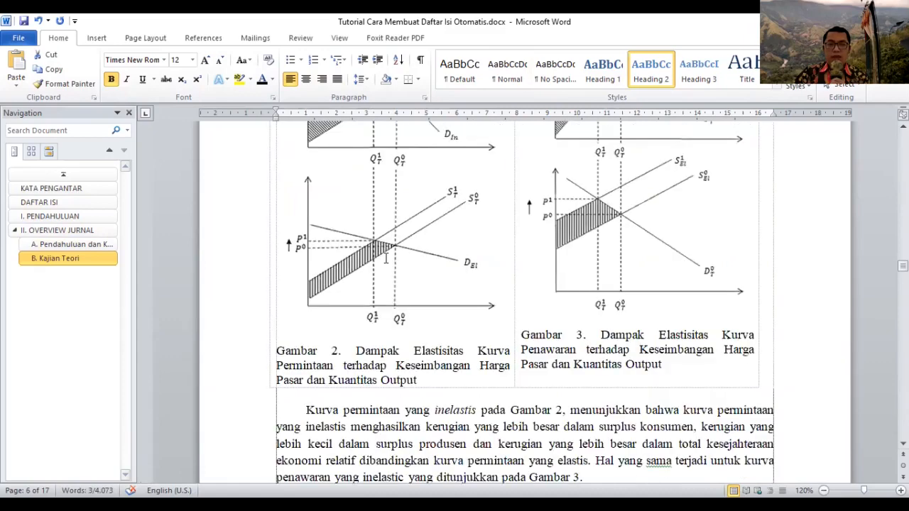
{"action": "scroll", "coordinate": [309, 235], "scroll_direction": "down", "scroll_amount": 6}
{"action": "left_click_drag", "start_coordinate": [276, 206], "coordinate": [360, 201]}
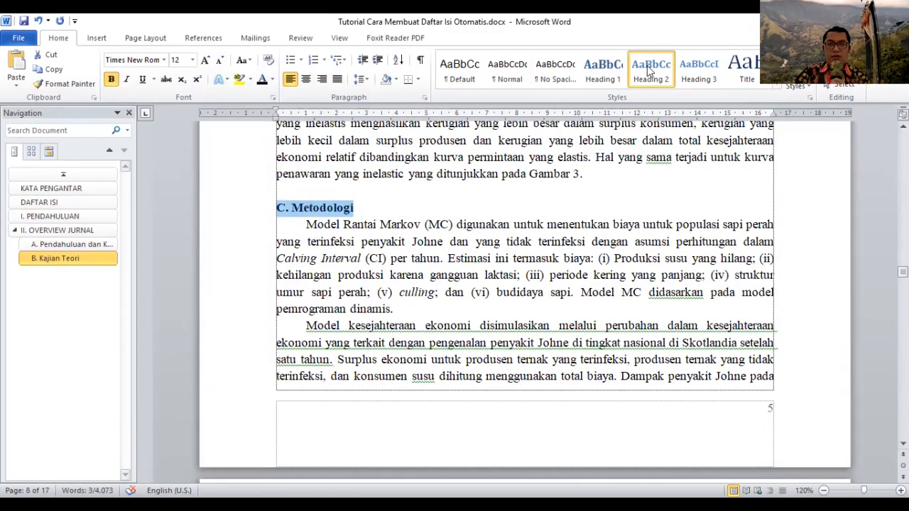
{"action": "key", "text": "ctrl+alt+2"}
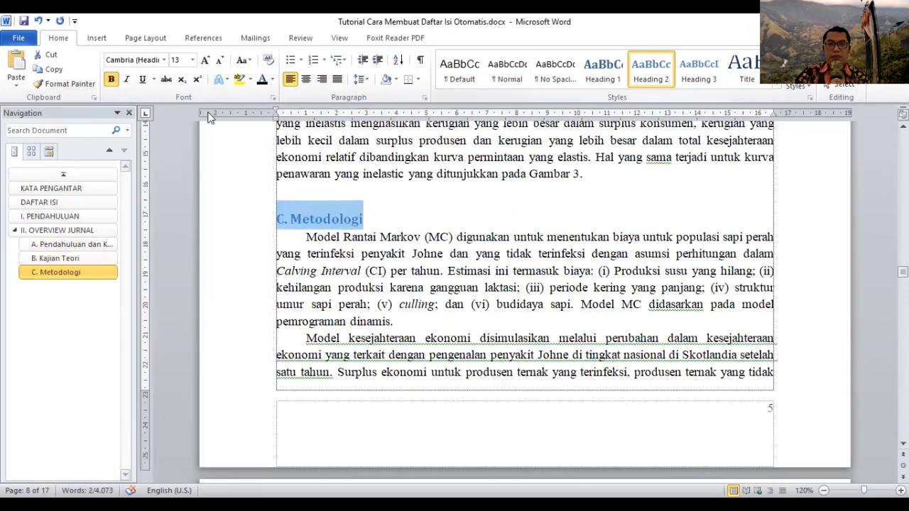
{"action": "left_click", "coordinate": [164, 60]}
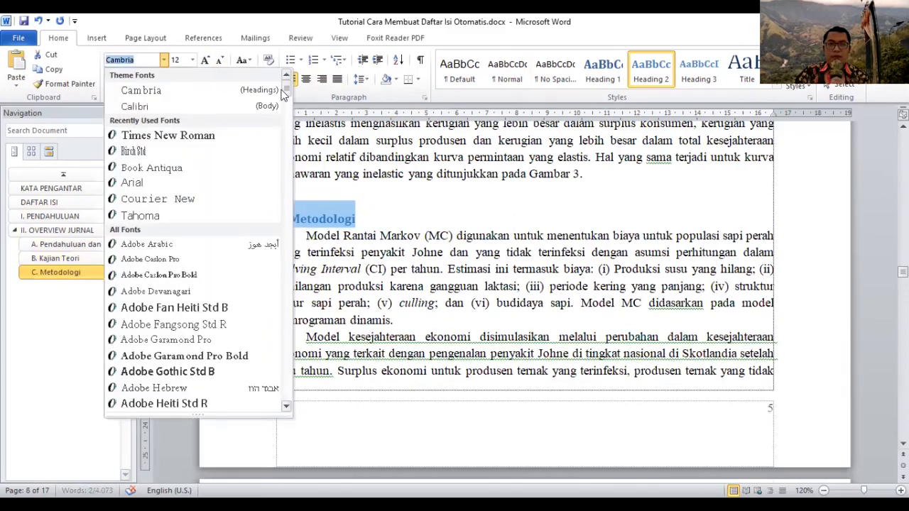
{"action": "left_click", "coordinate": [267, 89]}
{"action": "left_click", "coordinate": [406, 271]}
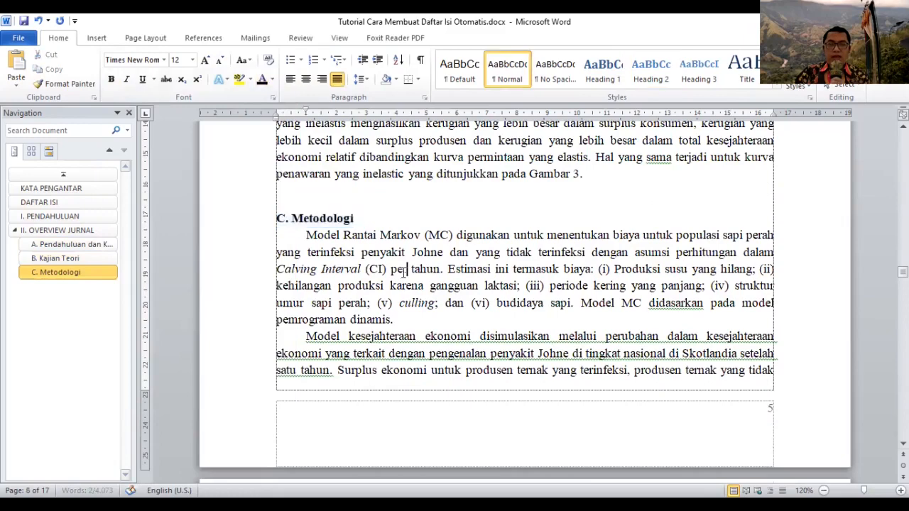
- Apply Heading 2 to the subtitle D. Hasil and format it as Times New Roman, 12 pt, black
{"action": "scroll", "coordinate": [346, 226], "scroll_direction": "down", "scroll_amount": 10}
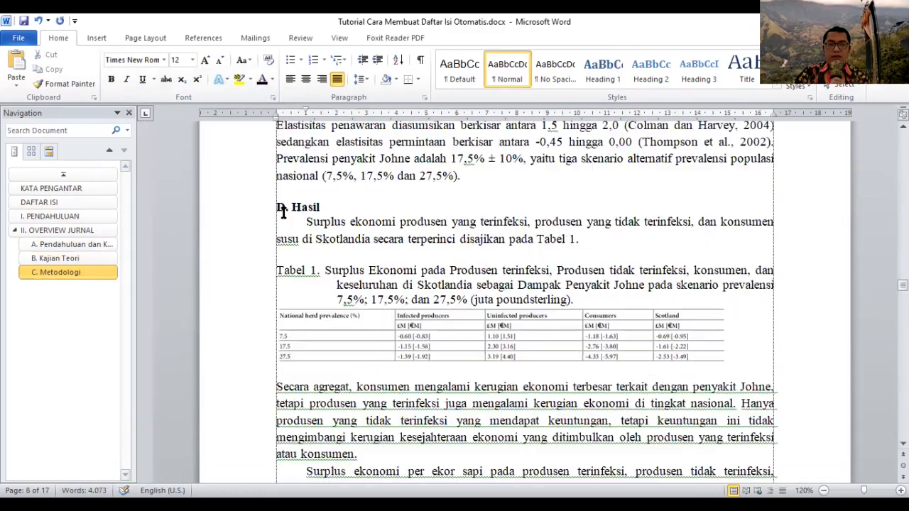
{"action": "triple_click", "coordinate": [326, 207]}
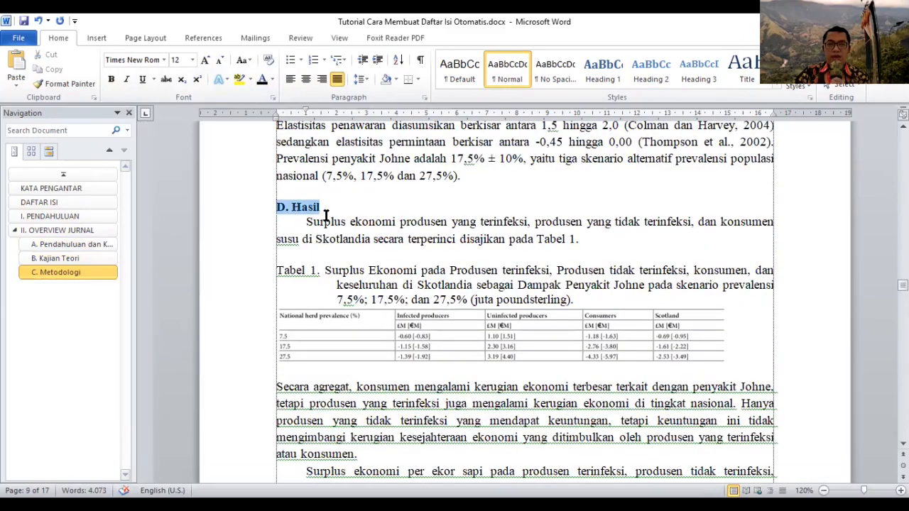
{"action": "left_click", "coordinate": [647, 76]}
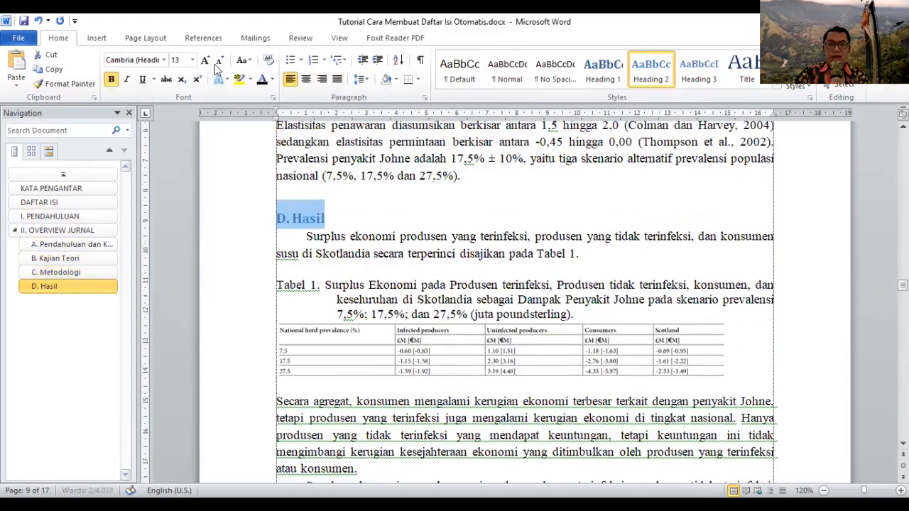
{"action": "left_click", "coordinate": [163, 59]}
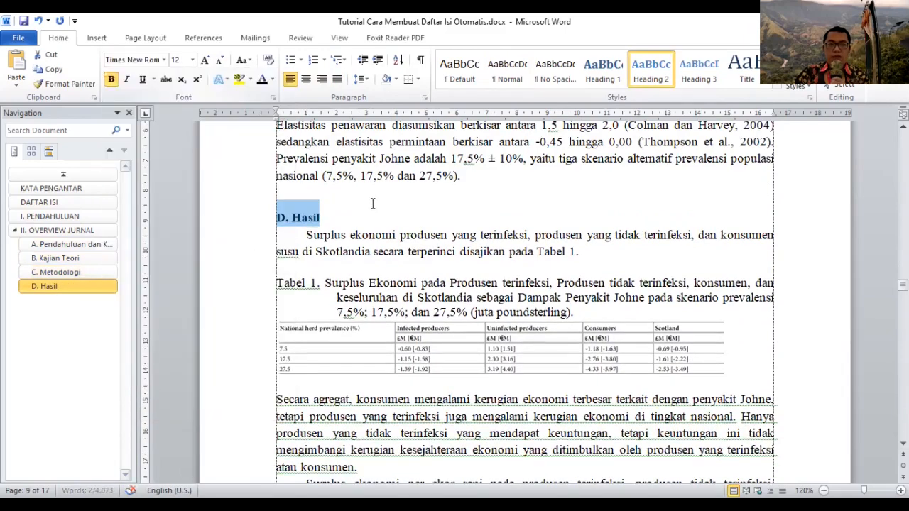
- Apply Heading 2 to the subtitle E. Kesimpulan and format it as Times New Roman, 12 pt, black
{"action": "scroll", "coordinate": [370, 201], "scroll_direction": "down", "scroll_amount": 5}
{"action": "scroll", "coordinate": [362, 205], "scroll_direction": "down", "scroll_amount": 6}
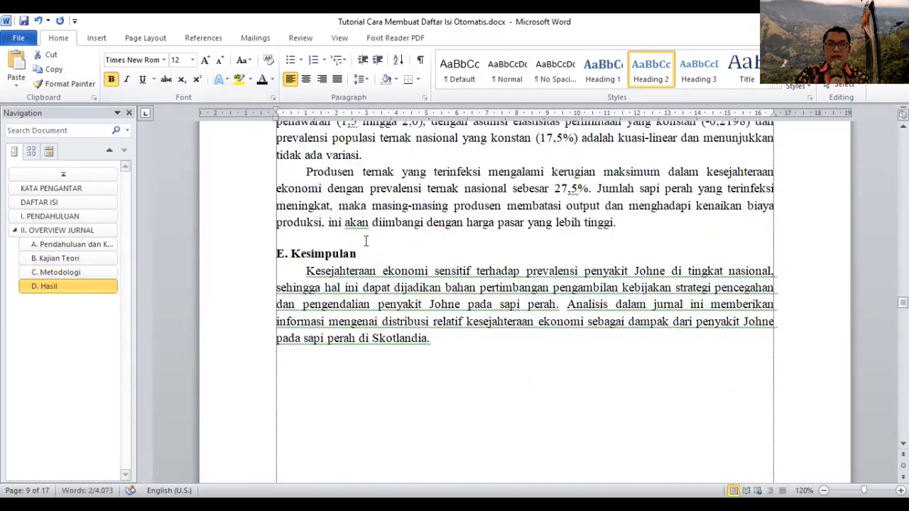
{"action": "left_click", "coordinate": [273, 252]}
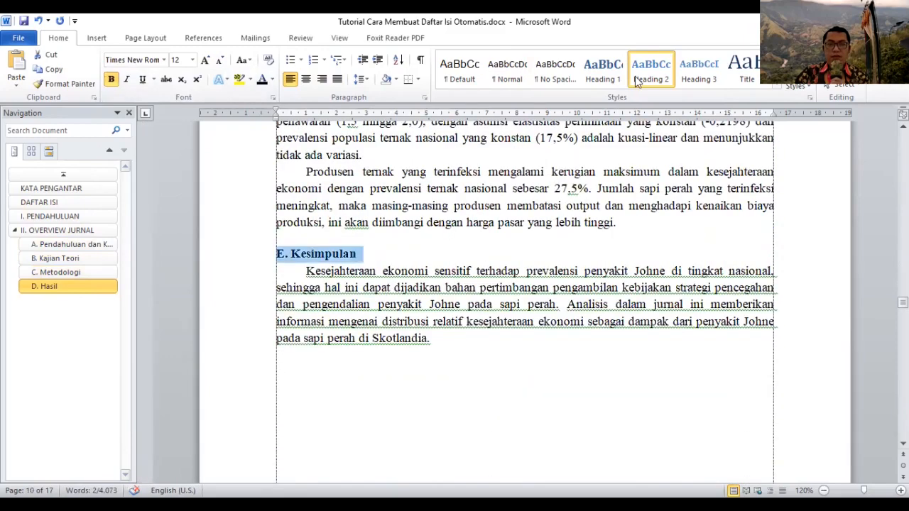
{"action": "left_click", "coordinate": [628, 81]}
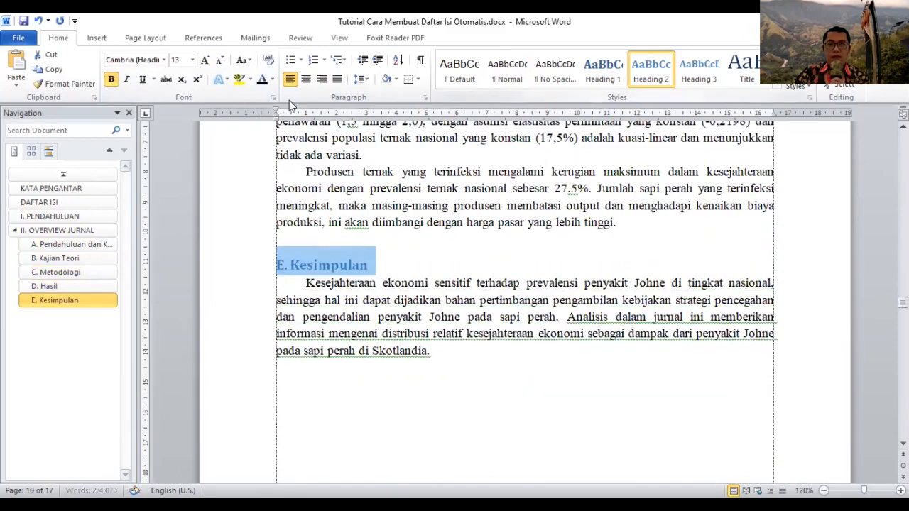
{"action": "left_click", "coordinate": [163, 60]}
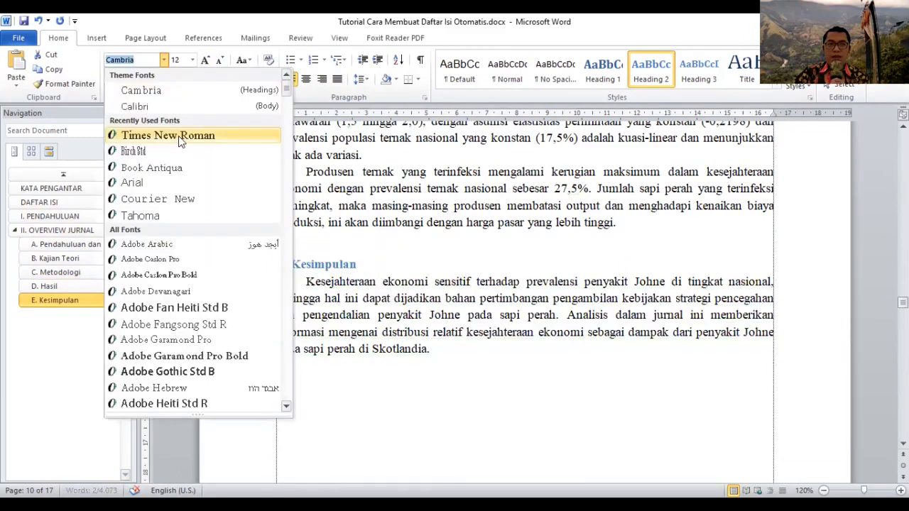
{"action": "left_click", "coordinate": [178, 135]}
{"action": "left_click", "coordinate": [262, 80]}
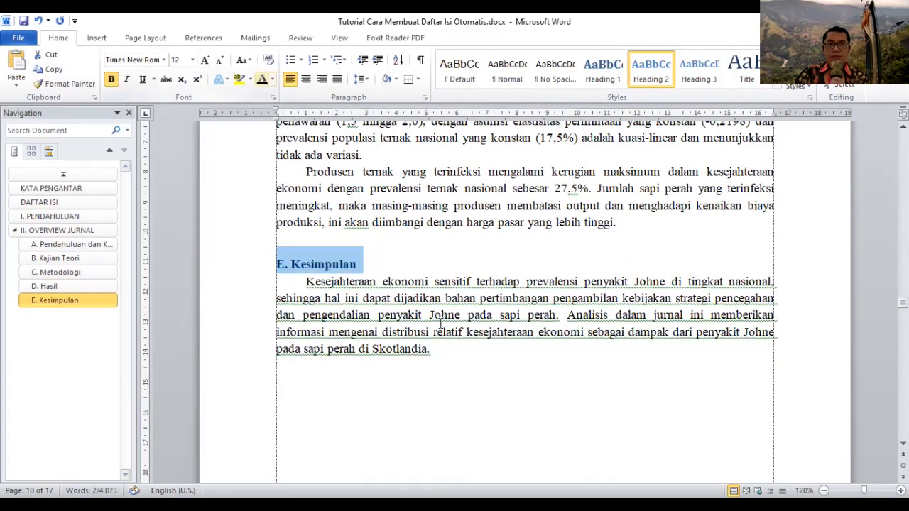
{"action": "left_click", "coordinate": [440, 322]}
- Remove the empty line above the title III. APRESIASI/KRITIK (CRITICAL REVIEW)
{"action": "scroll", "coordinate": [440, 322], "scroll_direction": "down", "scroll_amount": 4}
{"action": "scroll", "coordinate": [440, 321], "scroll_direction": "down", "scroll_amount": 5}
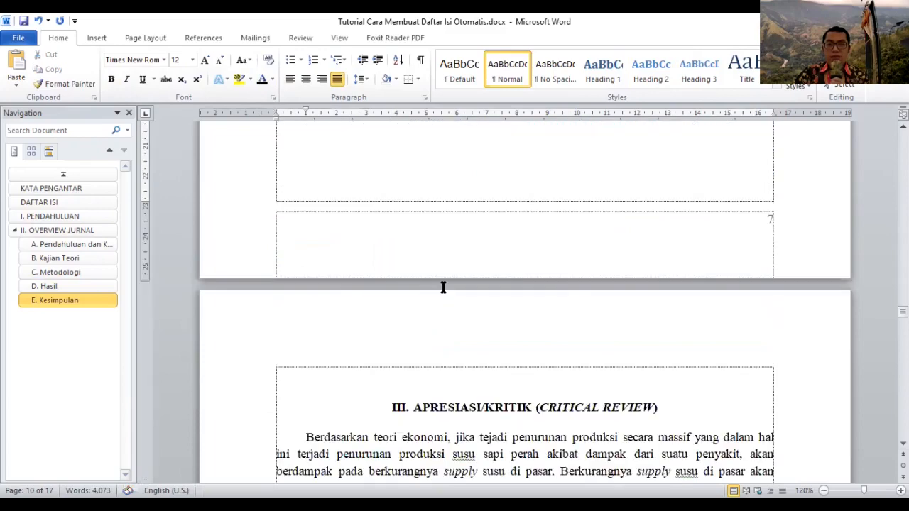
{"action": "scroll", "coordinate": [436, 303], "scroll_direction": "down", "scroll_amount": 2}
{"action": "left_click", "coordinate": [436, 301]}
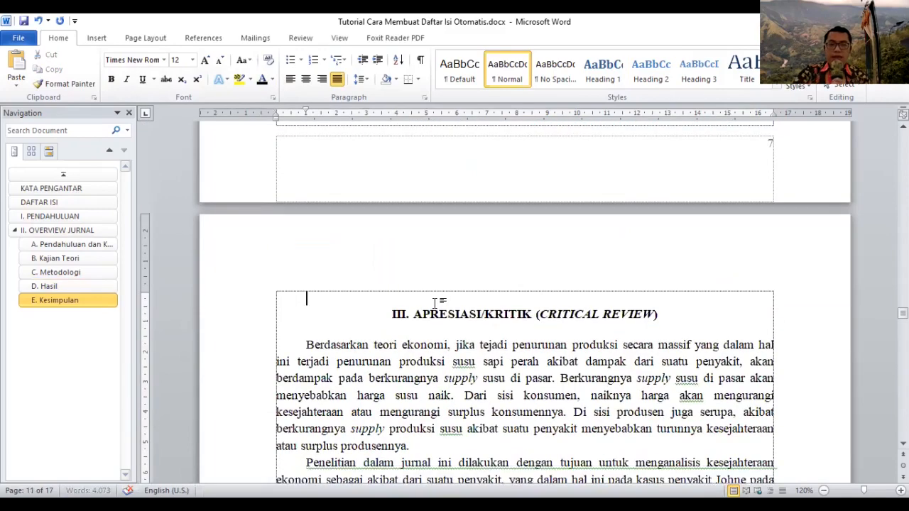
{"action": "key", "text": "Delete"}
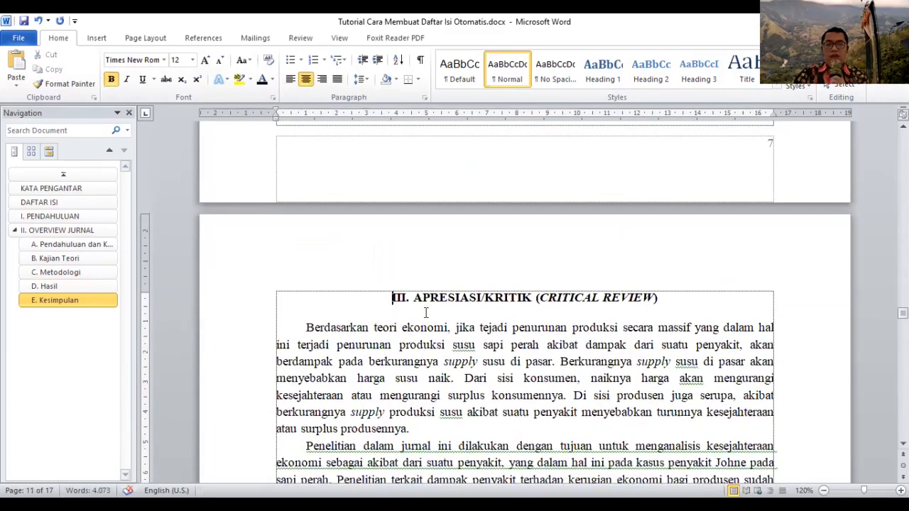
- Apply Heading 1 to the title III. APRESIASI/KRITIK (CRITICAL REVIEW) and format it as Times New Roman, 12 pt, black, centered
{"action": "scroll", "coordinate": [426, 311], "scroll_direction": "down", "scroll_amount": 2}
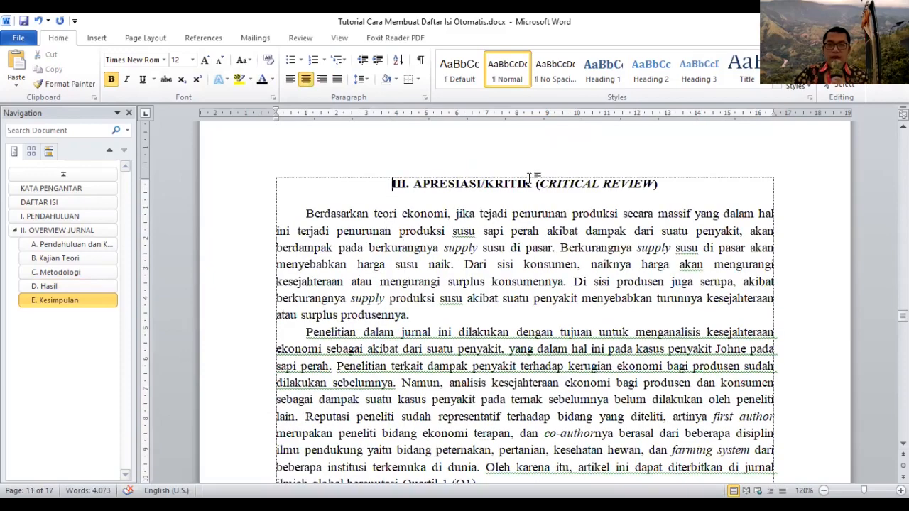
{"action": "left_click", "coordinate": [669, 181], "text": "shift"}
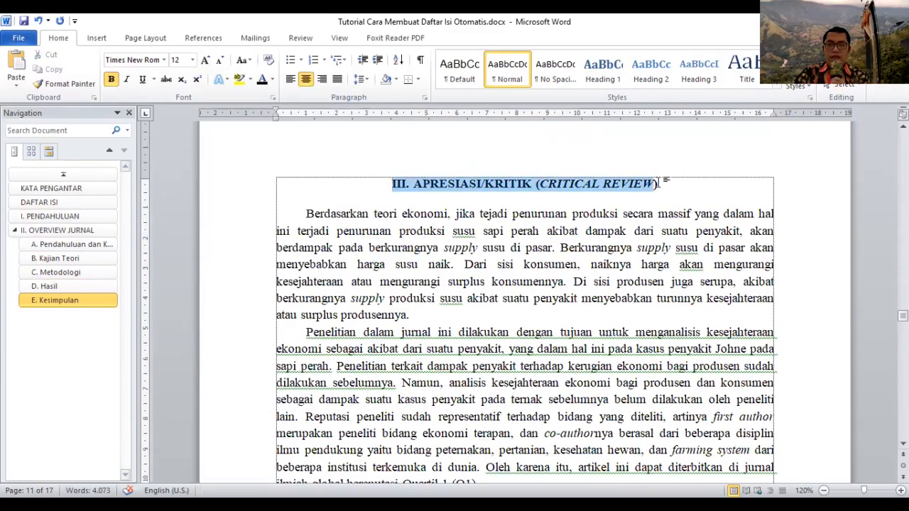
{"action": "left_click", "coordinate": [612, 79]}
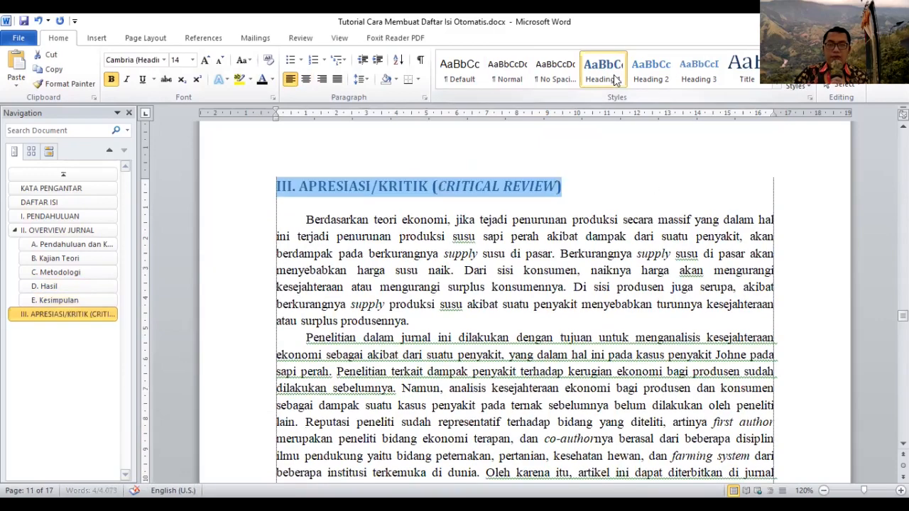
{"action": "left_click", "coordinate": [221, 61]}
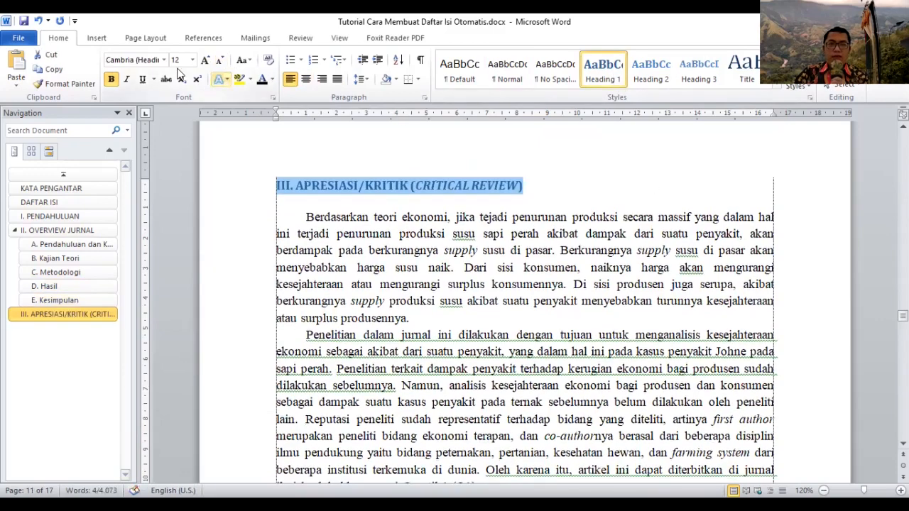
{"action": "left_click", "coordinate": [164, 61]}
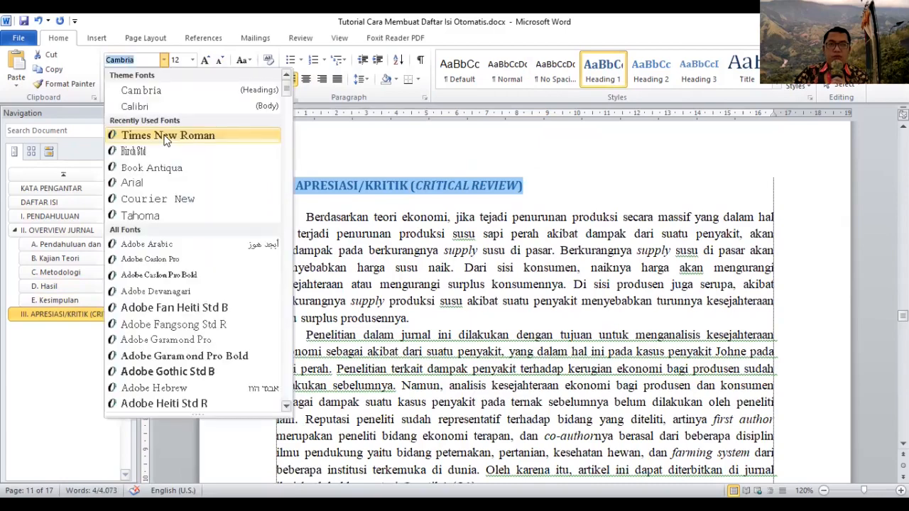
{"action": "left_click", "coordinate": [167, 134]}
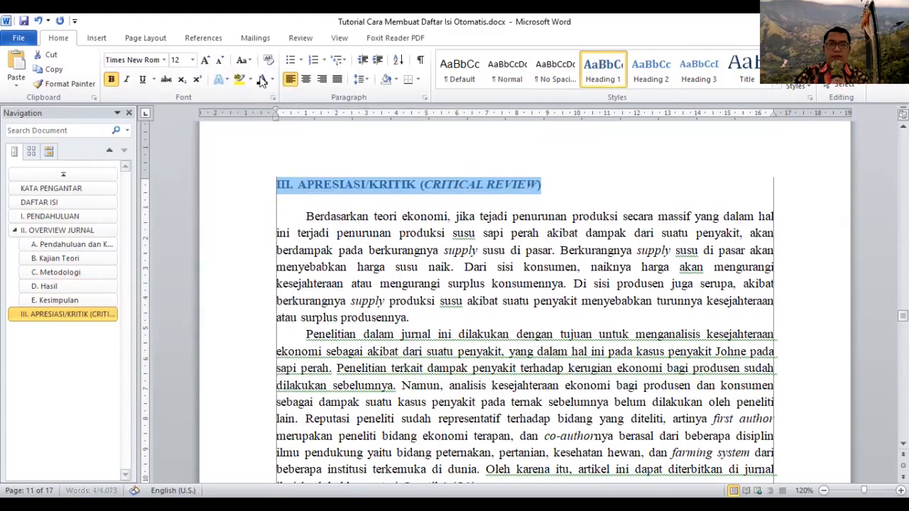
{"action": "left_click", "coordinate": [305, 79]}
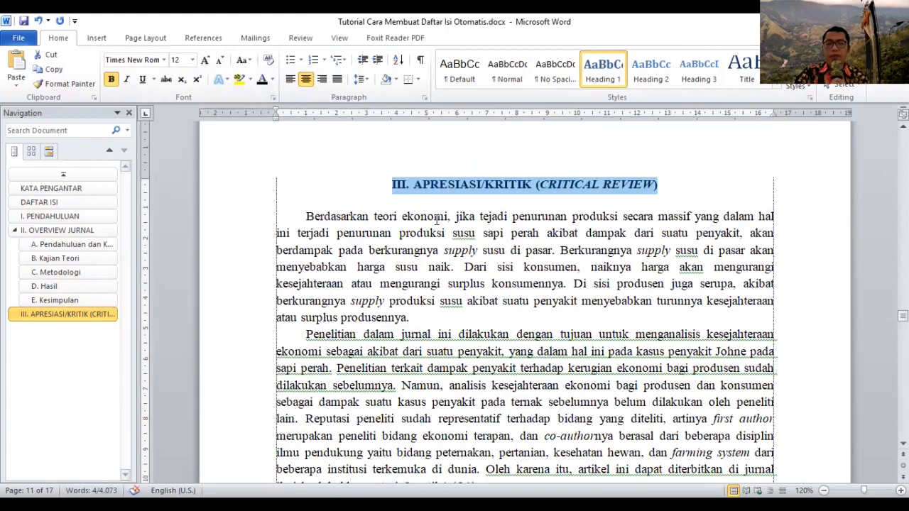
{"action": "left_click", "coordinate": [436, 218]}
- Apply Heading 1 to the title IV. KESIMPULAN and format it as Times New Roman, 12 pt, black, centered
{"action": "scroll", "coordinate": [436, 218], "scroll_direction": "down", "scroll_amount": 8}
{"action": "scroll", "coordinate": [436, 219], "scroll_direction": "down", "scroll_amount": 8}
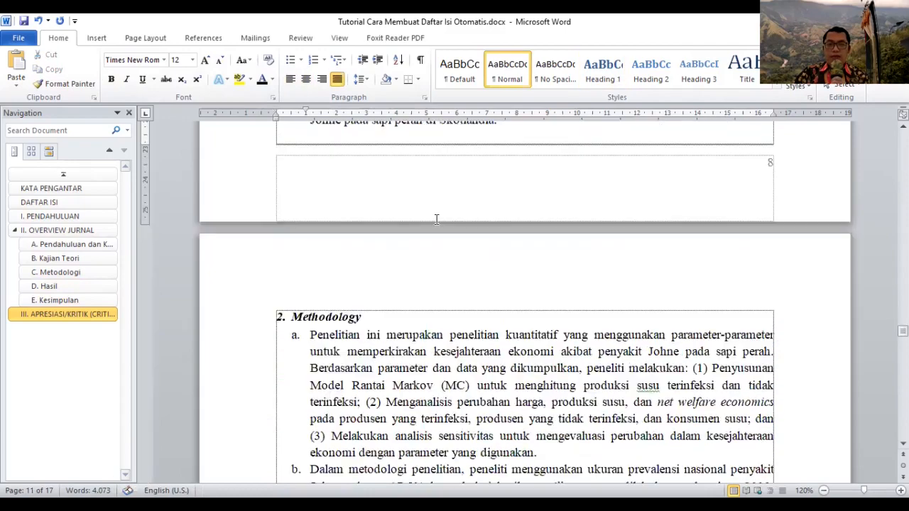
{"action": "scroll", "coordinate": [436, 219], "scroll_direction": "down", "scroll_amount": 10}
{"action": "scroll", "coordinate": [436, 219], "scroll_direction": "down", "scroll_amount": 8}
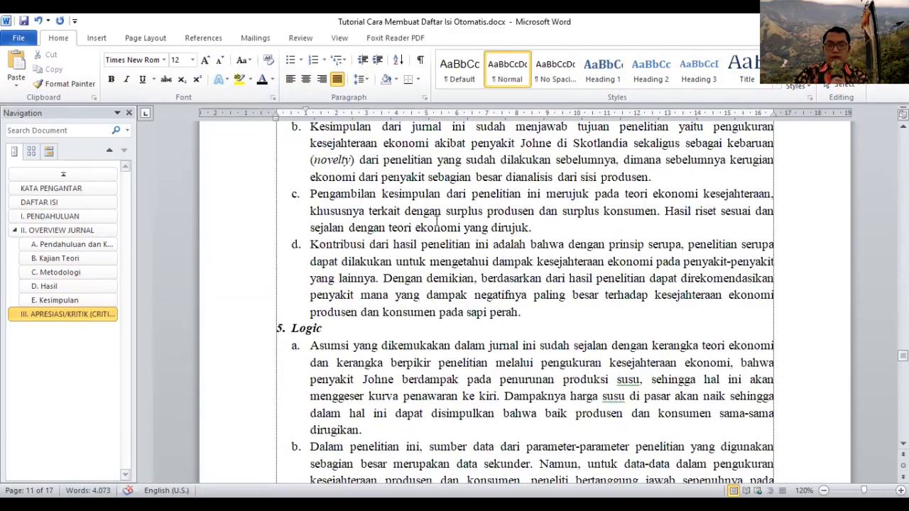
{"action": "scroll", "coordinate": [435, 219], "scroll_direction": "down", "scroll_amount": 8}
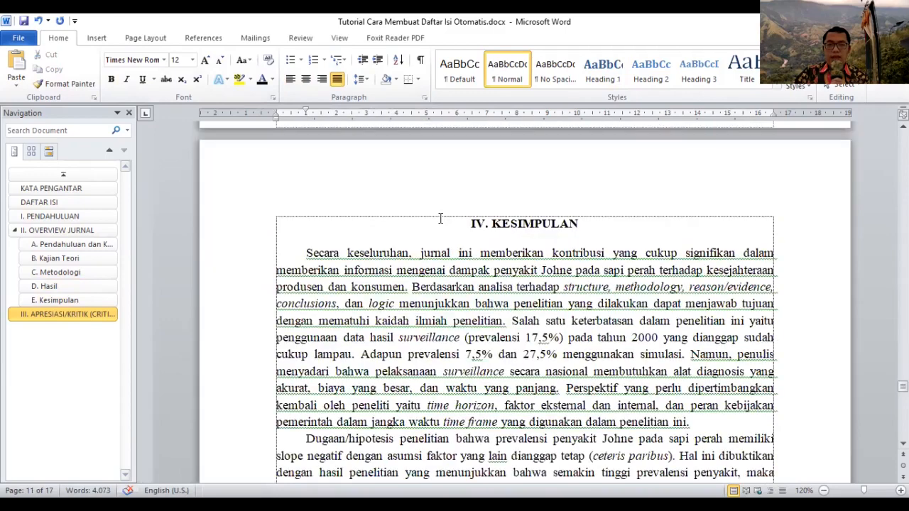
{"action": "scroll", "coordinate": [569, 183], "scroll_direction": "down", "scroll_amount": 1}
{"action": "triple_click", "coordinate": [581, 182]}
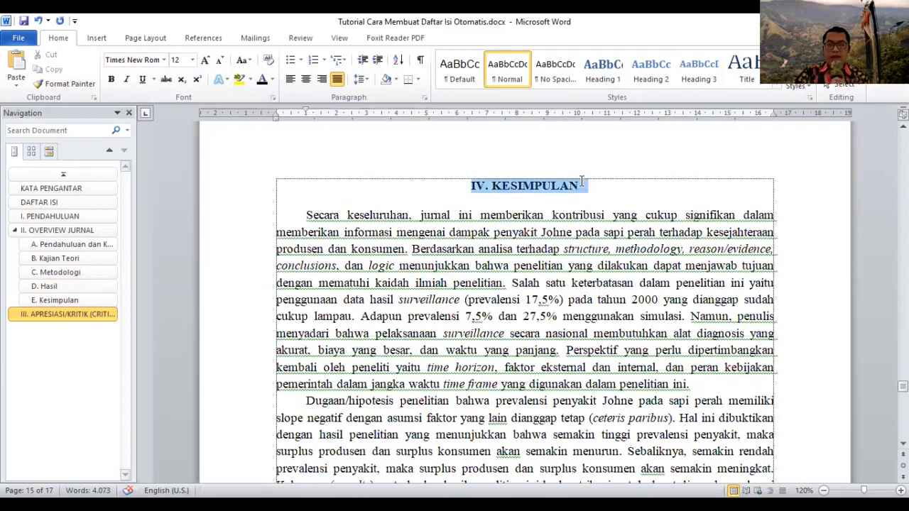
{"action": "left_click", "coordinate": [604, 71]}
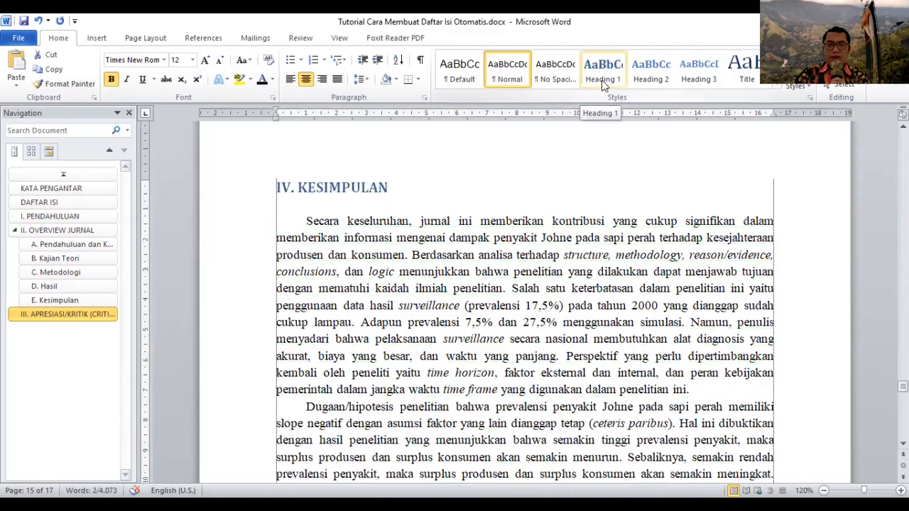
{"action": "left_click", "coordinate": [218, 60]}
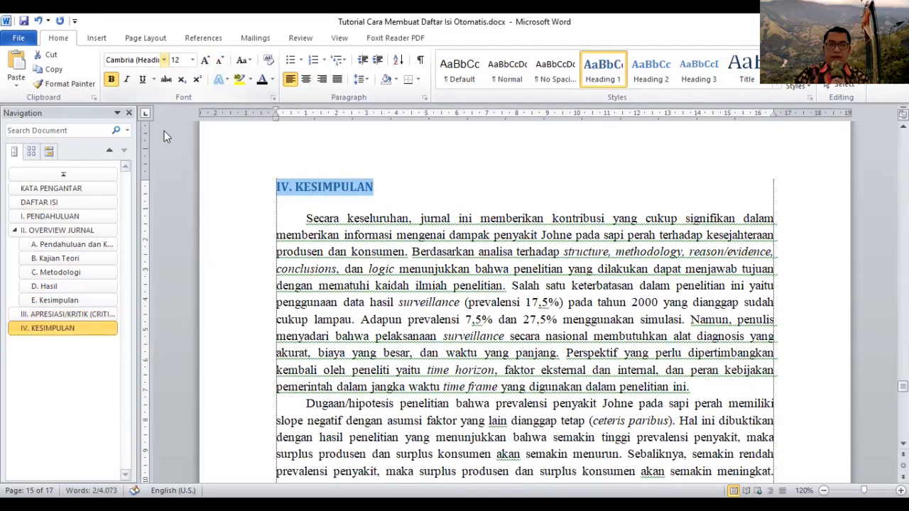
{"action": "left_click", "coordinate": [164, 60]}
{"action": "left_click", "coordinate": [158, 147]}
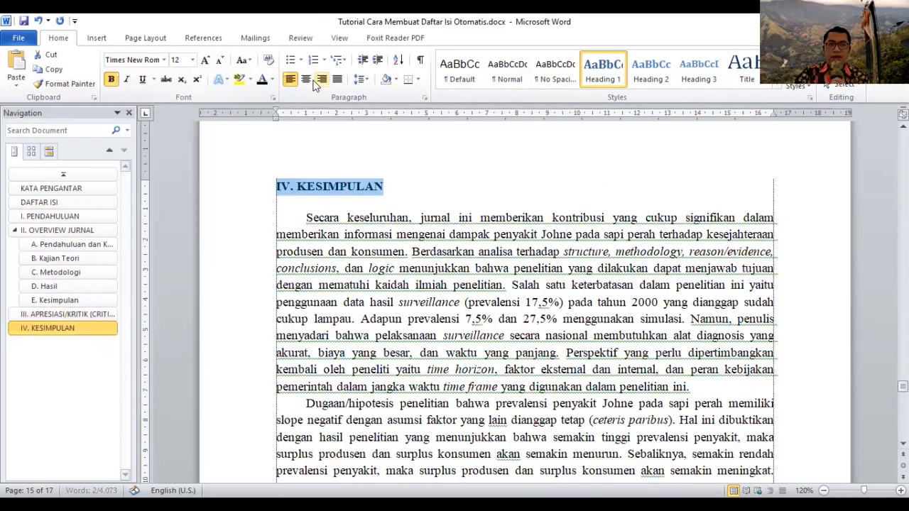
{"action": "left_click", "coordinate": [305, 78]}
- Apply Heading 1 to the title REFERENSI and format it as Times New Roman, 12 pt, black, centered
{"action": "scroll", "coordinate": [469, 249], "scroll_direction": "down", "scroll_amount": 6}
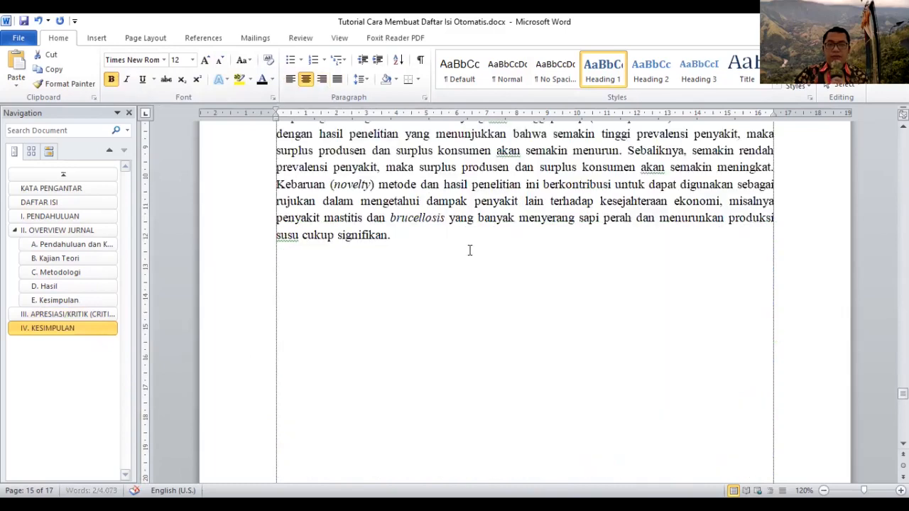
{"action": "scroll", "coordinate": [470, 251], "scroll_direction": "down", "scroll_amount": 6}
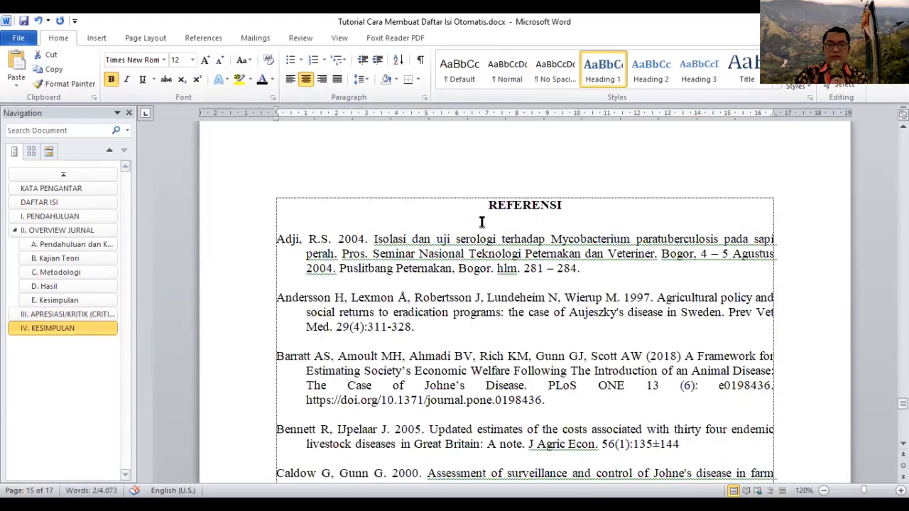
{"action": "double_click", "coordinate": [565, 204]}
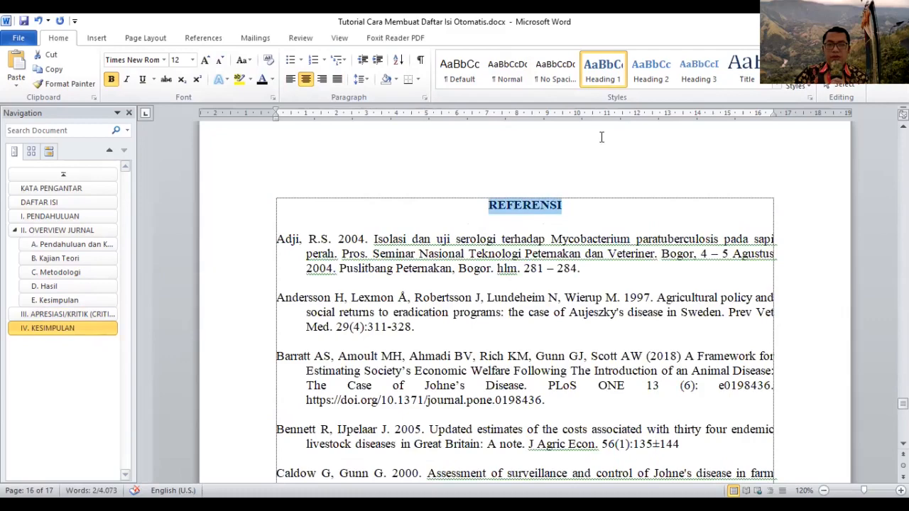
{"action": "left_click", "coordinate": [605, 69]}
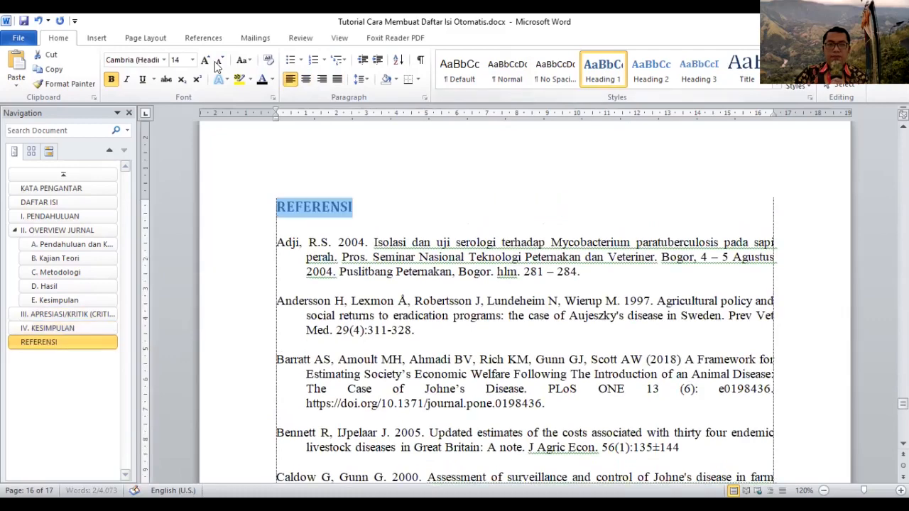
{"action": "left_click", "coordinate": [163, 60]}
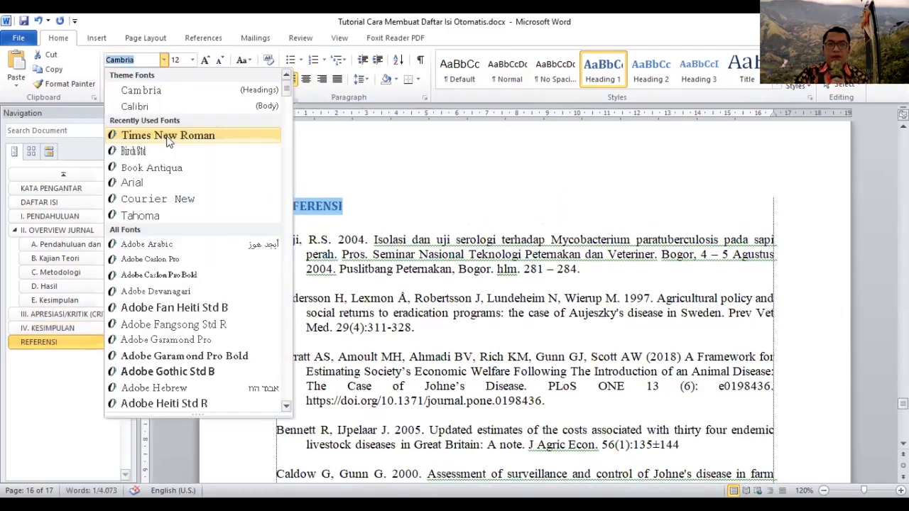
{"action": "left_click", "coordinate": [169, 139]}
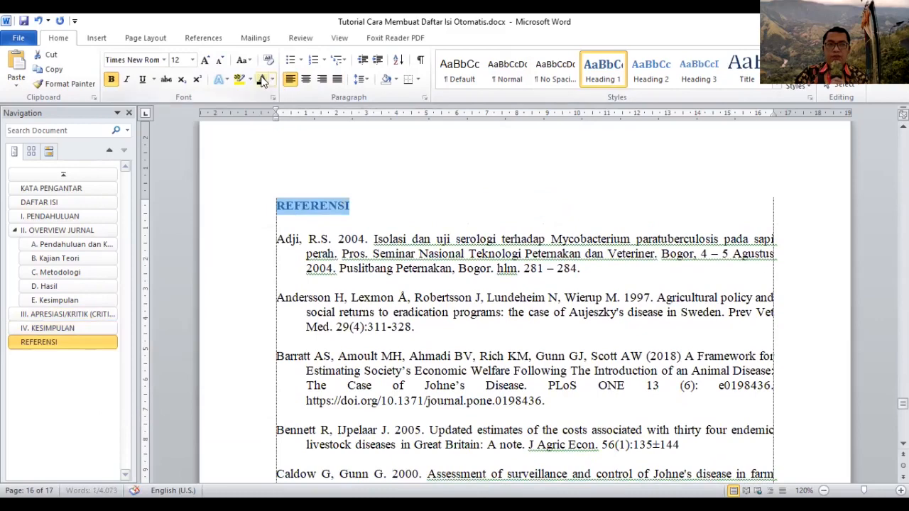
{"action": "key", "text": "ctrl+e"}
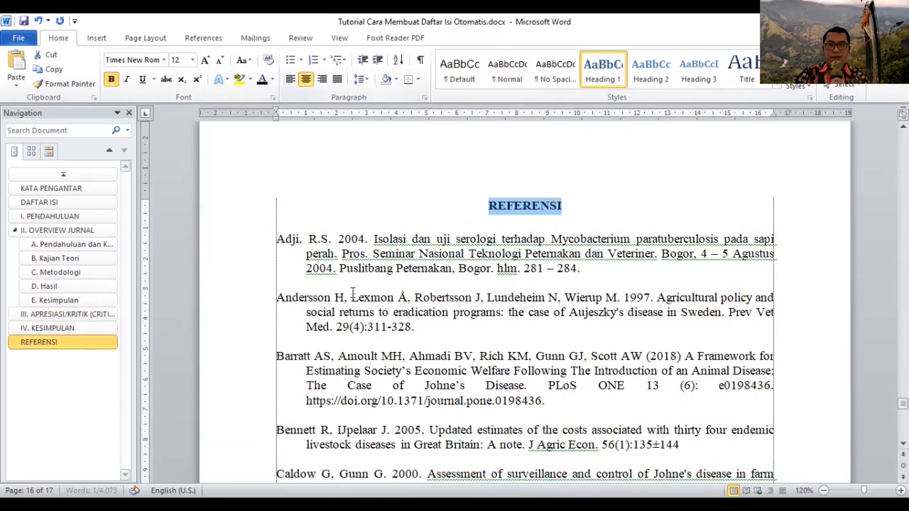
{"action": "left_click", "coordinate": [344, 286]}
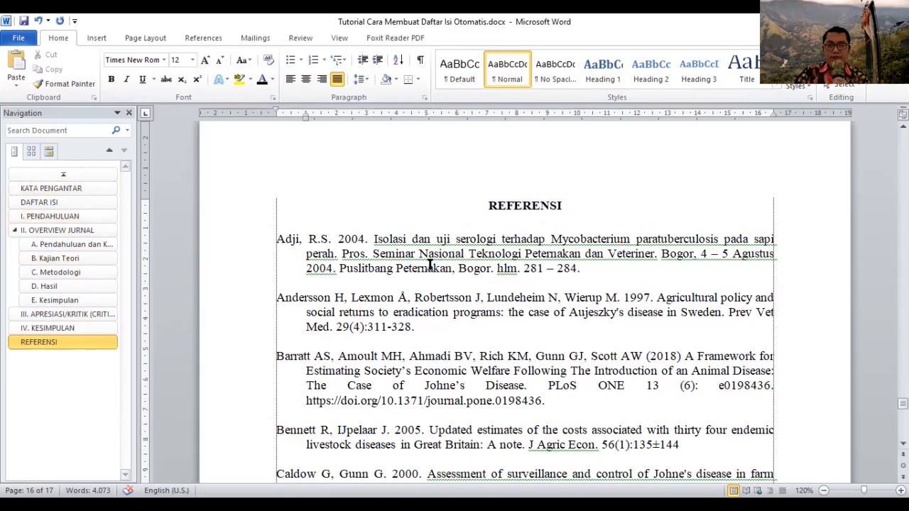
- Insert a table of contents in the Automatic Table 1 format on the empty line below the DAFTAR ISI title
{"action": "scroll", "coordinate": [440, 272], "scroll_direction": "up", "scroll_amount": 10}
{"action": "scroll", "coordinate": [877, 361], "scroll_direction": "up", "scroll_amount": 15}
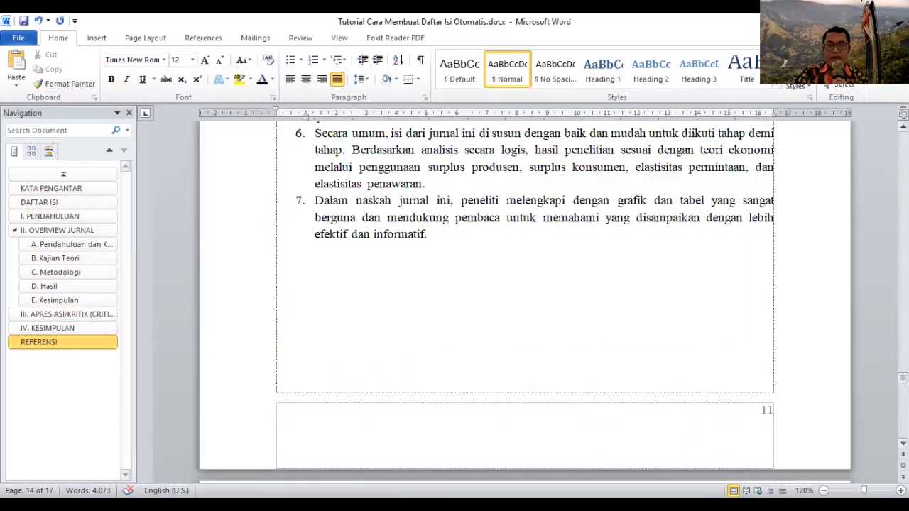
{"action": "left_click_drag", "start_coordinate": [902, 377], "coordinate": [902, 172]}
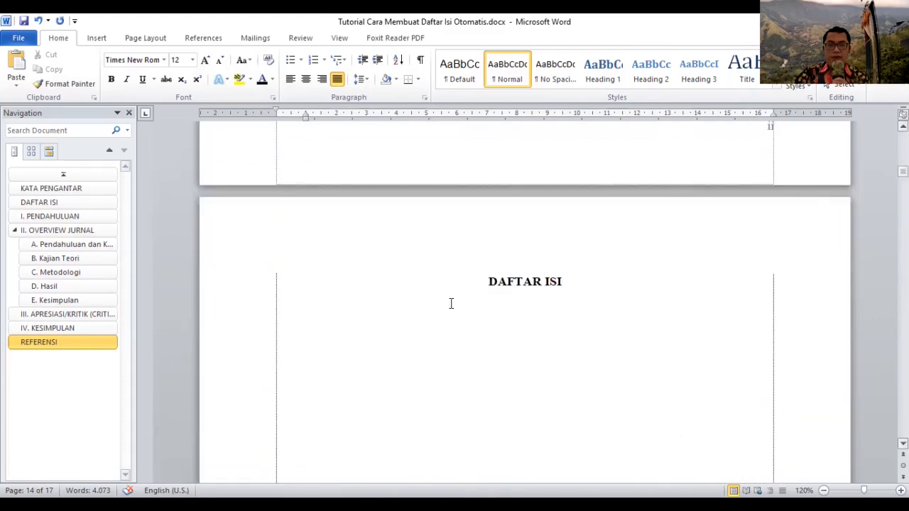
{"action": "left_click", "coordinate": [316, 301]}
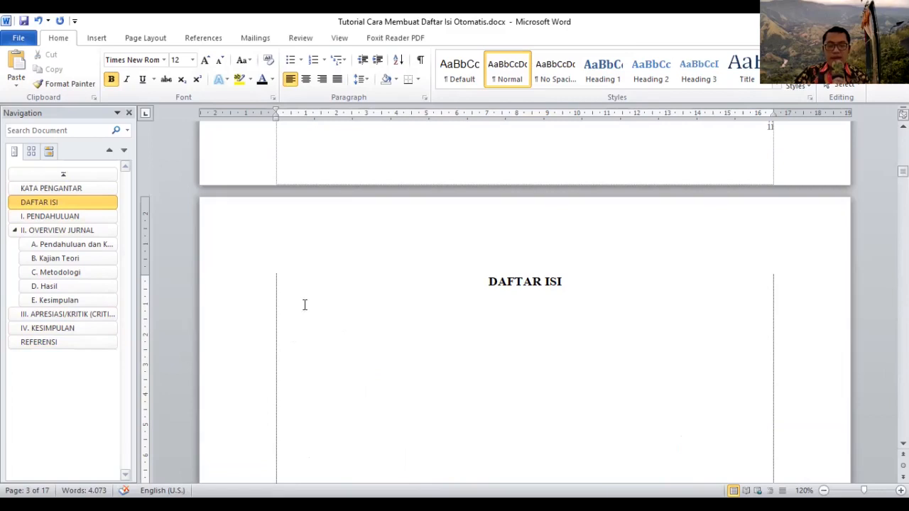
{"action": "left_click", "coordinate": [204, 40]}
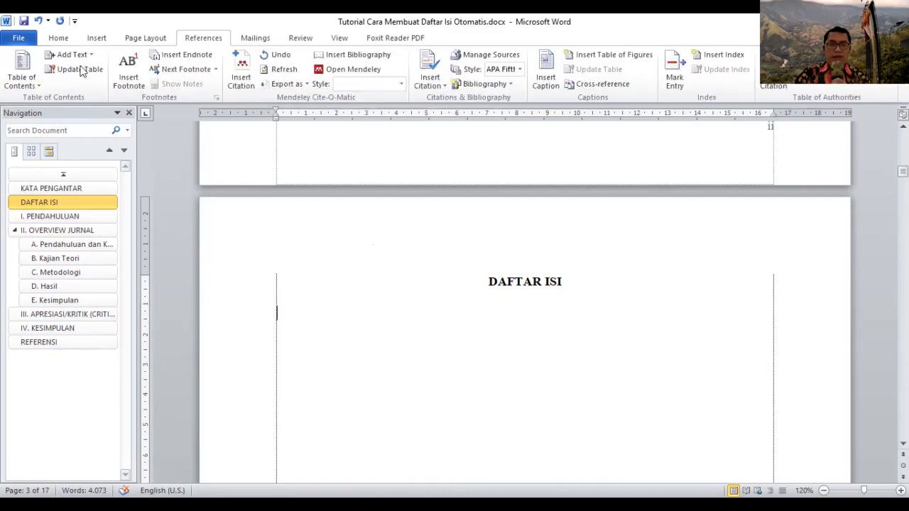
{"action": "left_click", "coordinate": [39, 88]}
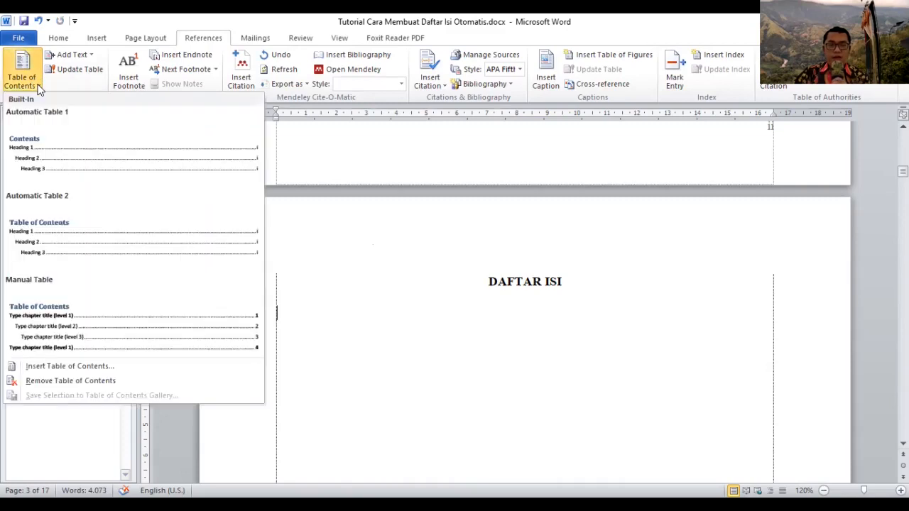
{"action": "left_click", "coordinate": [70, 151]}
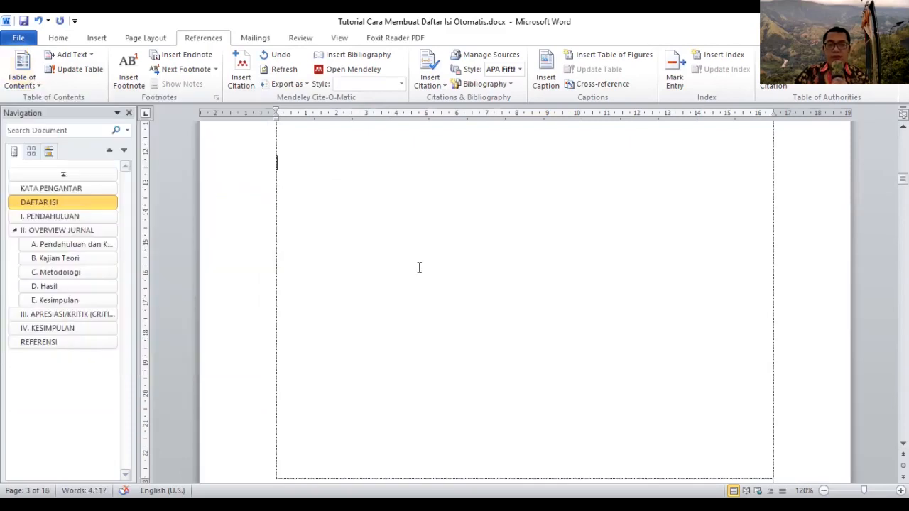
- Delete the Contents heading text from the inserted table of contents
{"action": "scroll", "coordinate": [419, 267], "scroll_direction": "up", "scroll_amount": 3}
{"action": "scroll", "coordinate": [419, 267], "scroll_direction": "up", "scroll_amount": 1}
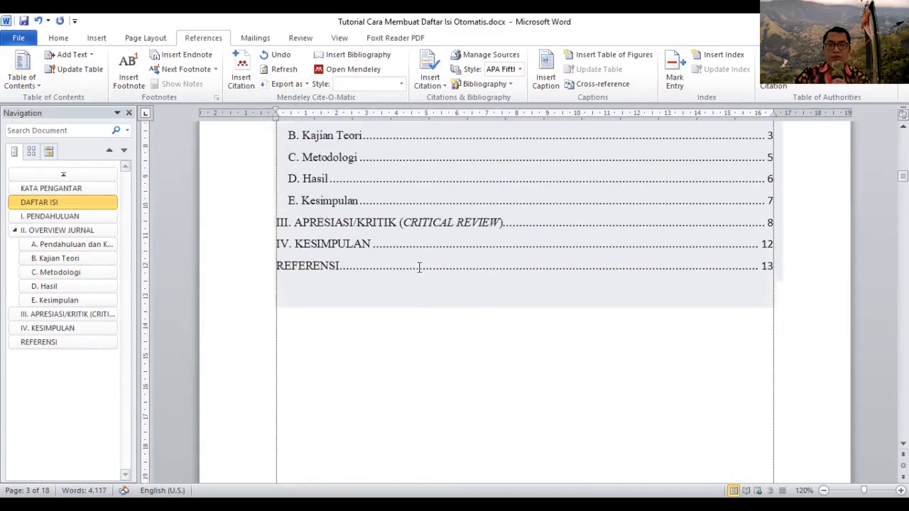
{"action": "scroll", "coordinate": [418, 263], "scroll_direction": "up", "scroll_amount": 5}
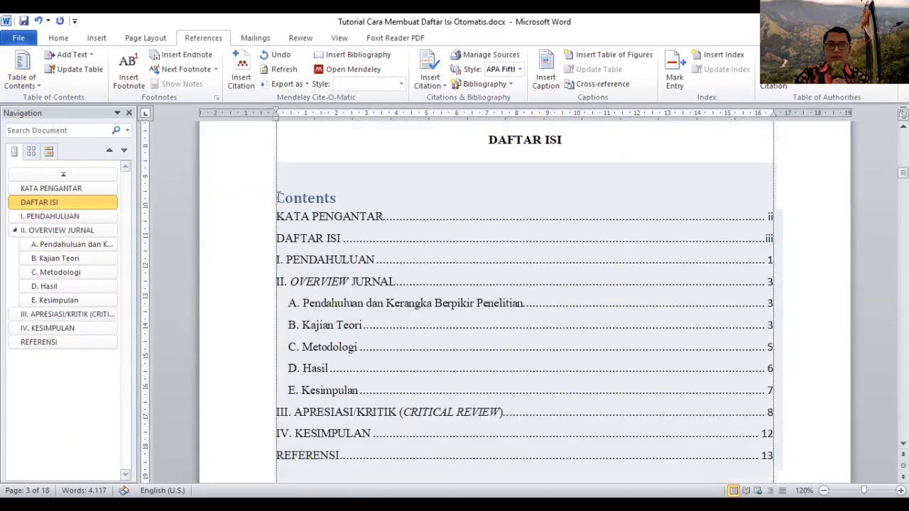
{"action": "triple_click", "coordinate": [335, 198]}
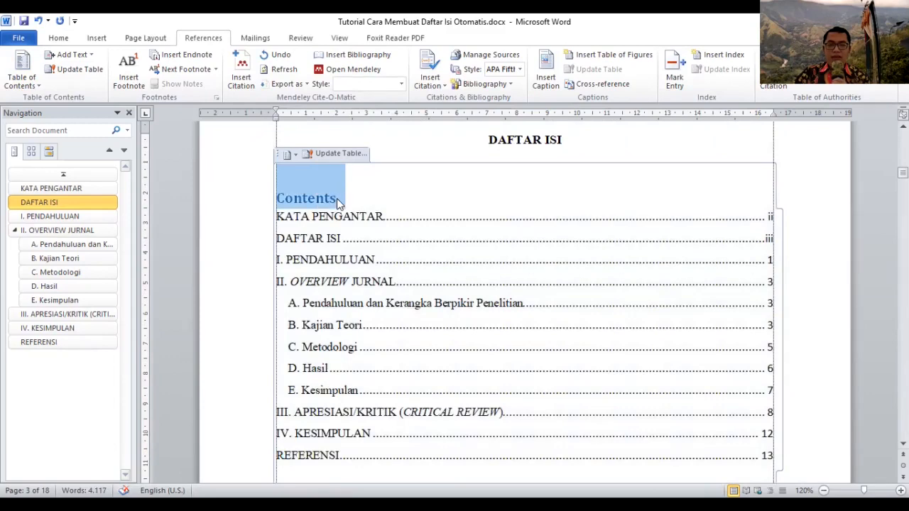
{"action": "key", "text": "Delete"}
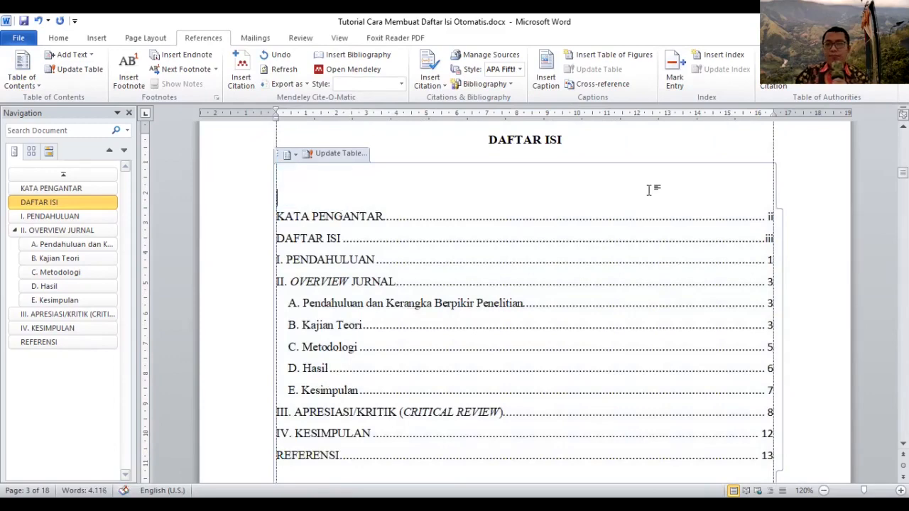
- Review the entries, indentation and page numbers of the generated table of contents
{"action": "left_click", "coordinate": [828, 240]}
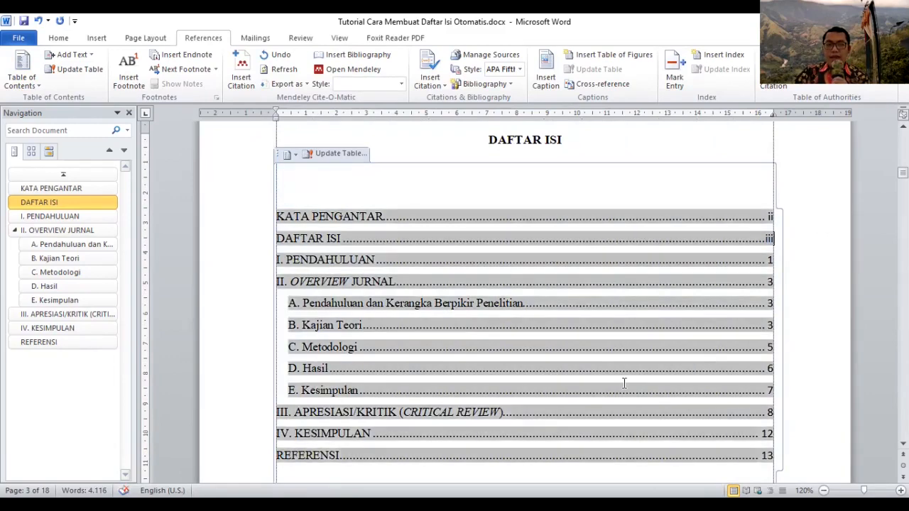
{"action": "scroll", "coordinate": [511, 462], "scroll_direction": "down", "scroll_amount": 2}
{"action": "left_click", "coordinate": [505, 450]}
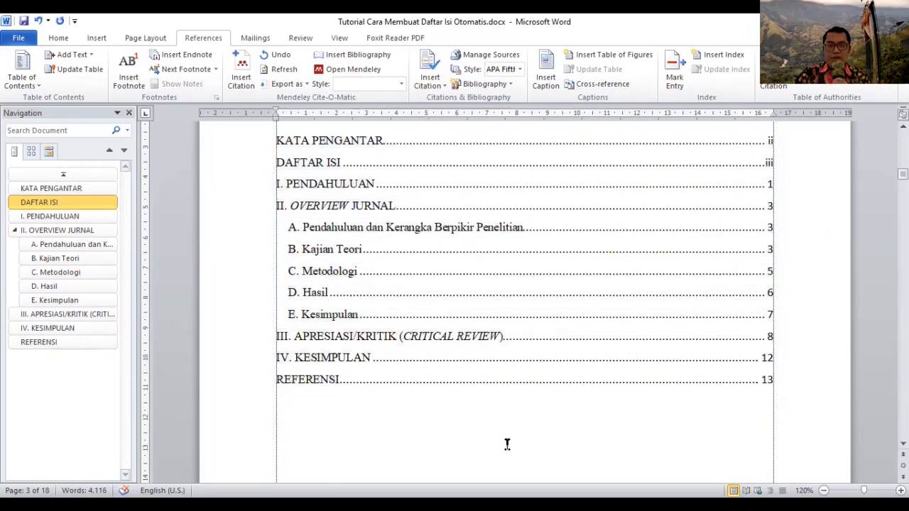
{"action": "scroll", "coordinate": [507, 445], "scroll_direction": "up", "scroll_amount": 2}
{"action": "scroll", "coordinate": [507, 445], "scroll_direction": "down", "scroll_amount": 2}
{"action": "scroll", "coordinate": [507, 444], "scroll_direction": "up", "scroll_amount": 1}
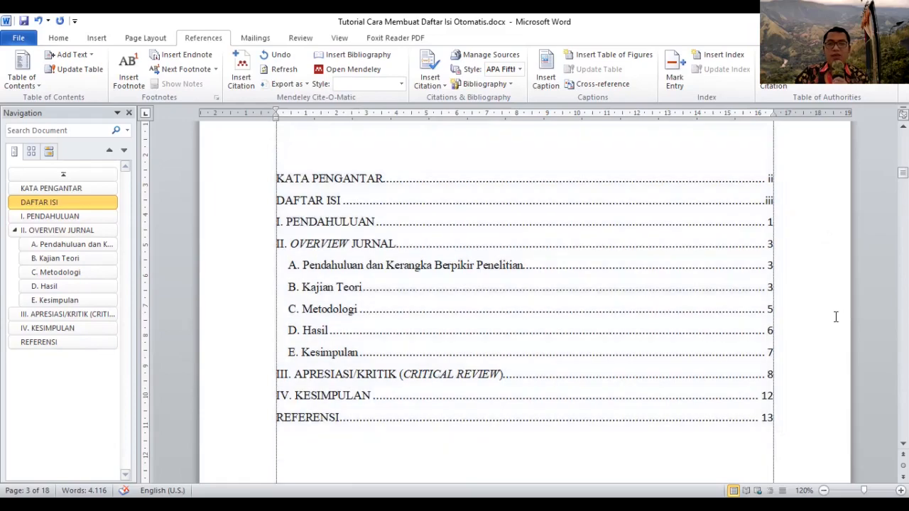
{"action": "left_click", "coordinate": [686, 414]}
{"action": "left_click", "coordinate": [608, 463]}
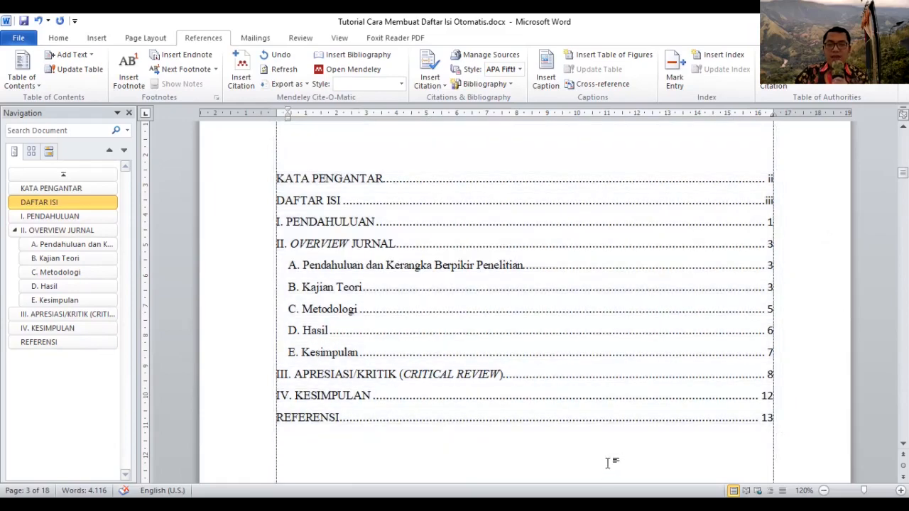